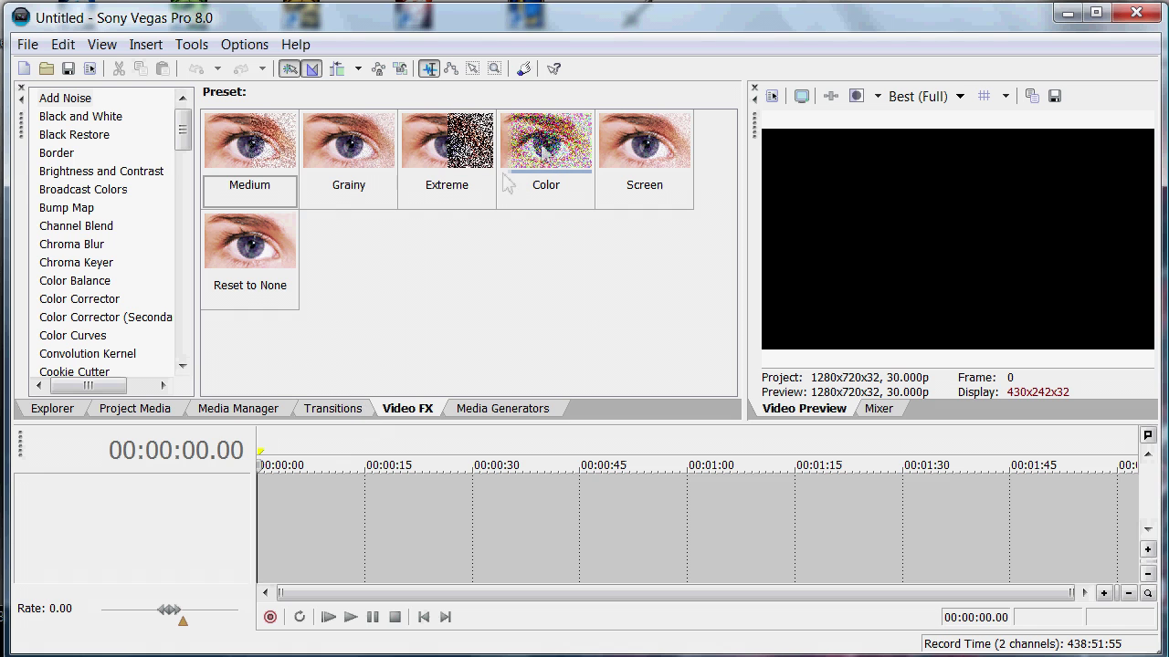
Switch the docked window to the Explorer tab to list the computer's drives.
click(82, 411)
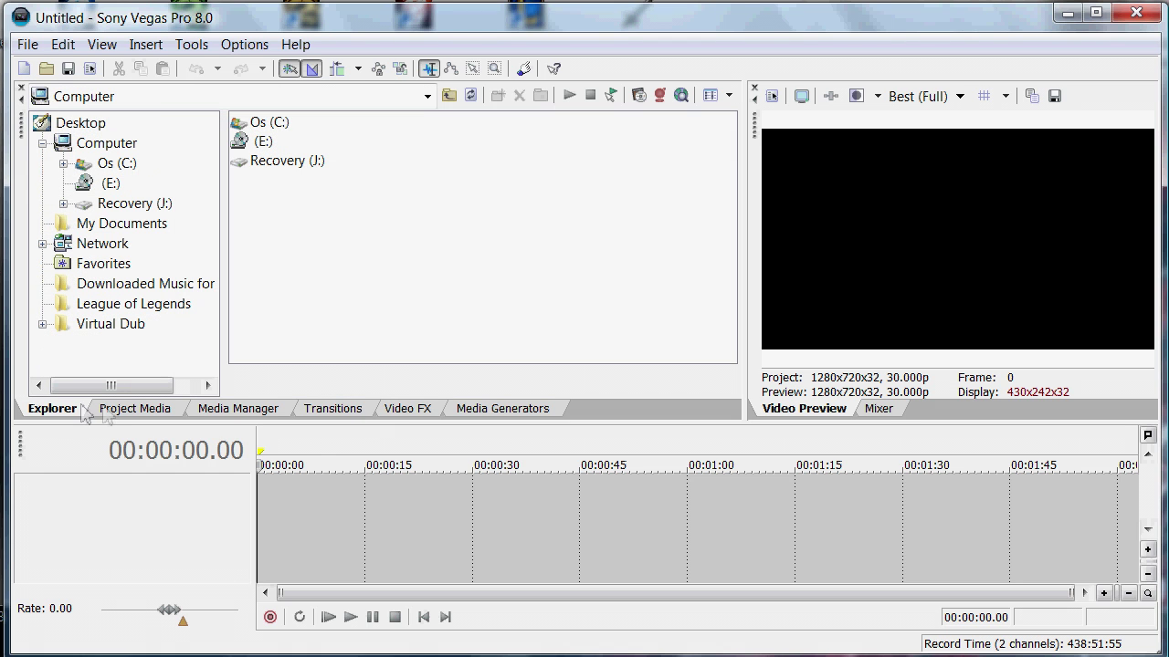
Start File > Import > Media and browse to Pictures > Desktop Backgrounds > CSS Backgrounds.
click(28, 44)
mouse_move(535, 240)
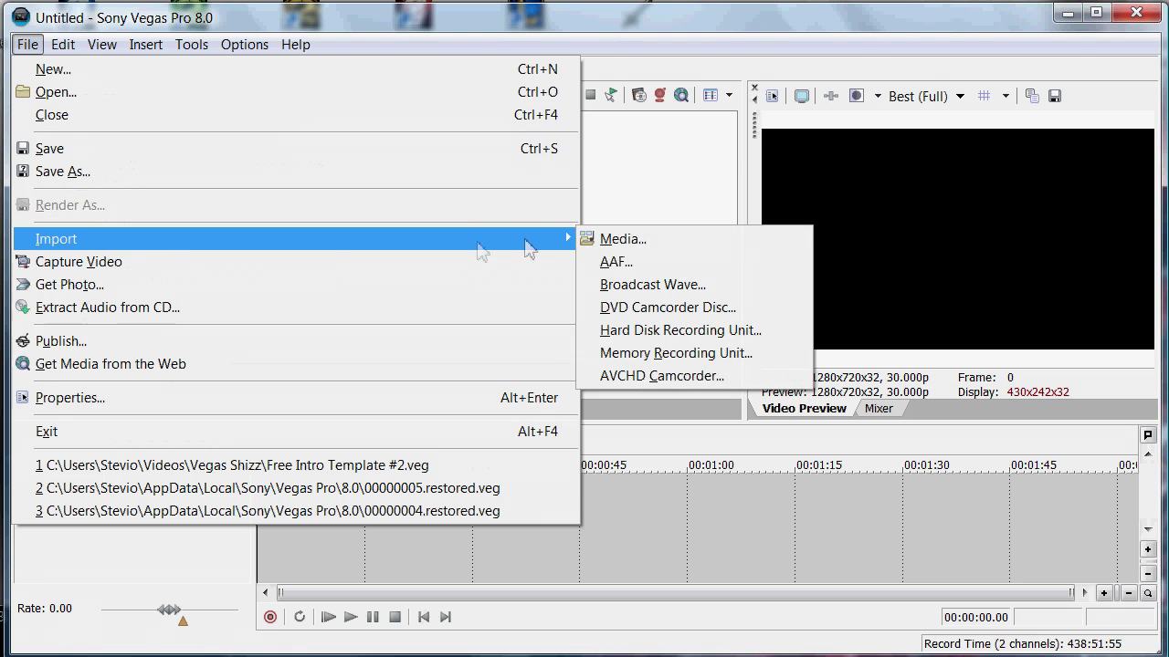
click(604, 243)
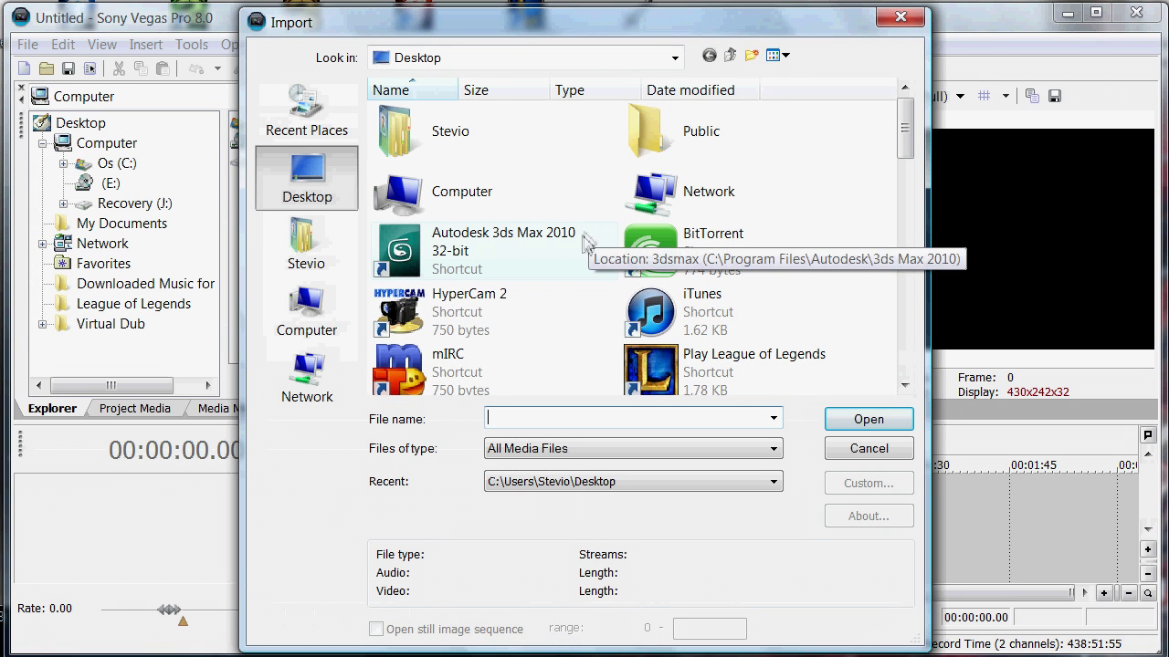
click(307, 242)
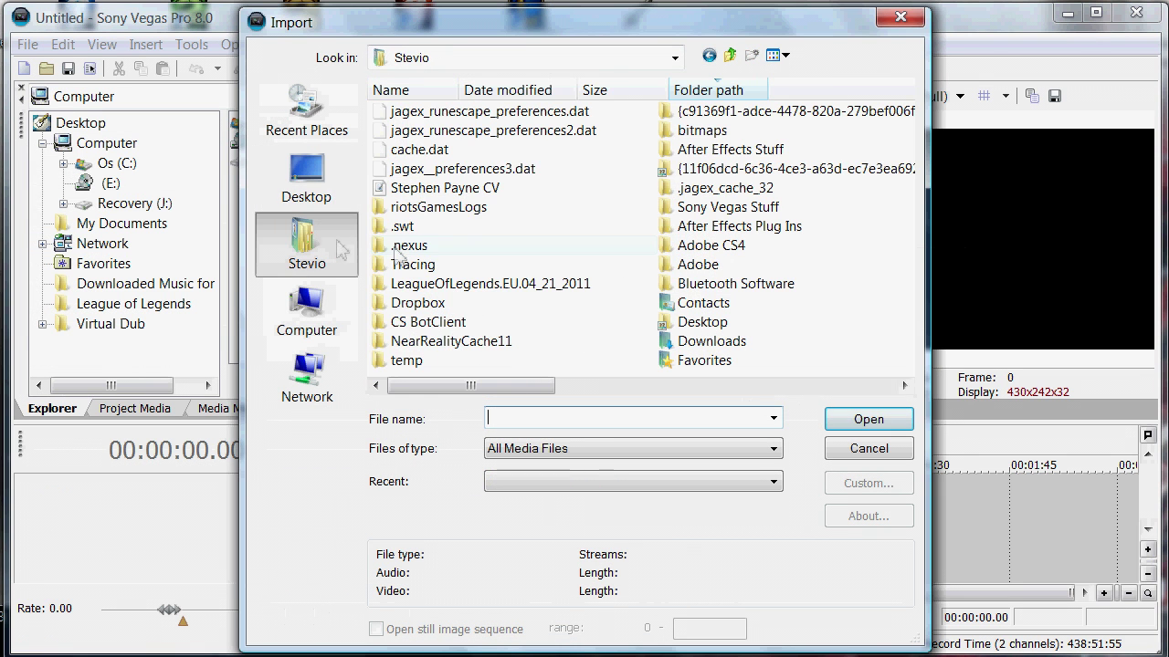
drag(505, 384, 721, 391)
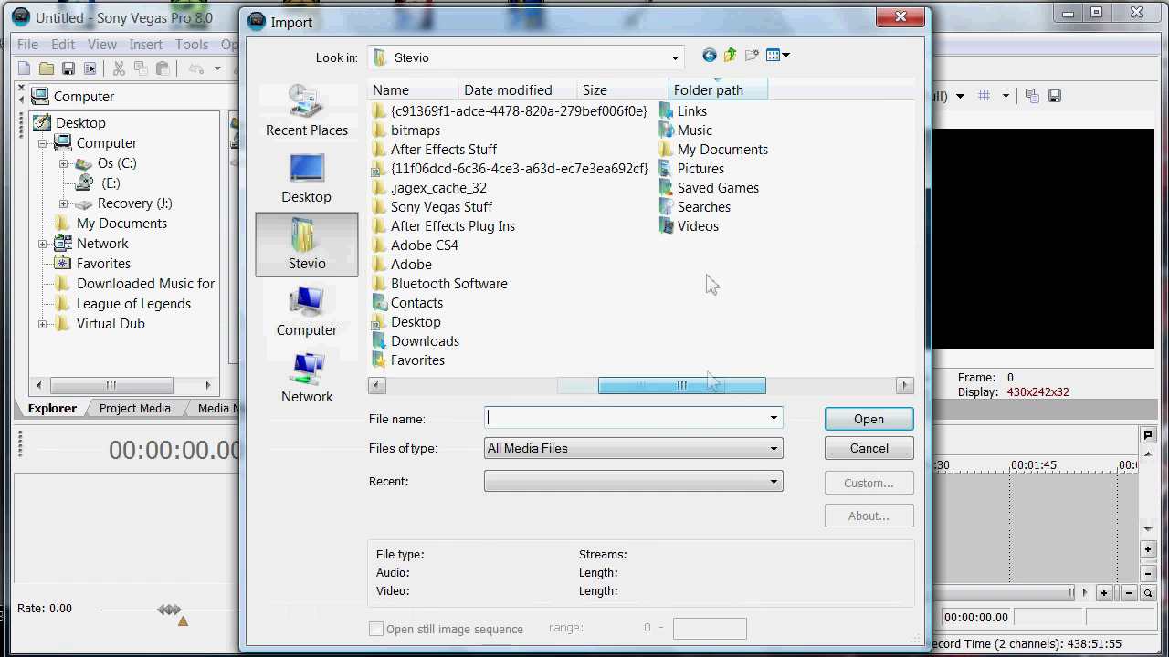
double_click(704, 169)
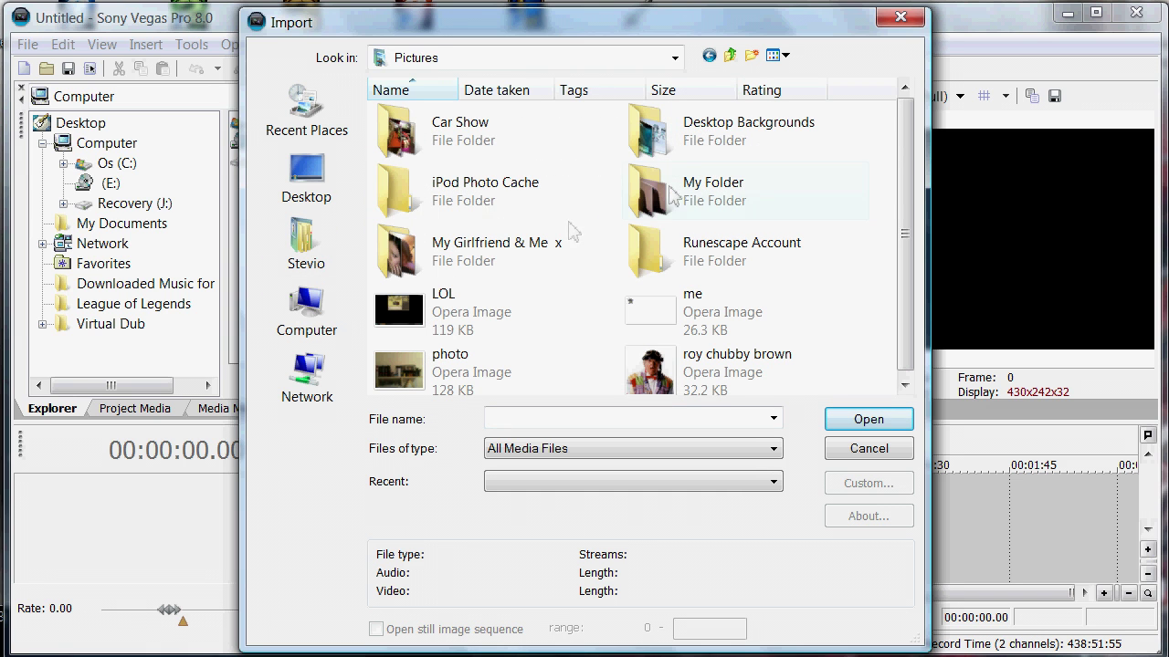
double_click(700, 146)
double_click(455, 153)
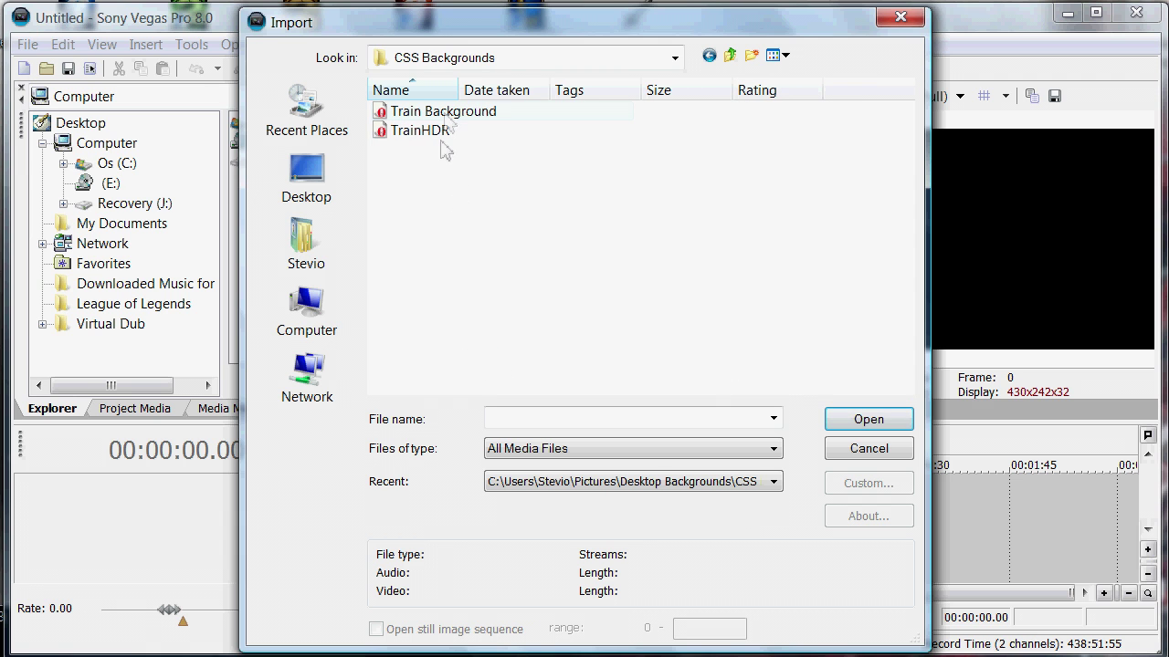
Import TrainHDR.jpg and place it on a video track, stretched to about 17 seconds.
click(441, 139)
click(863, 419)
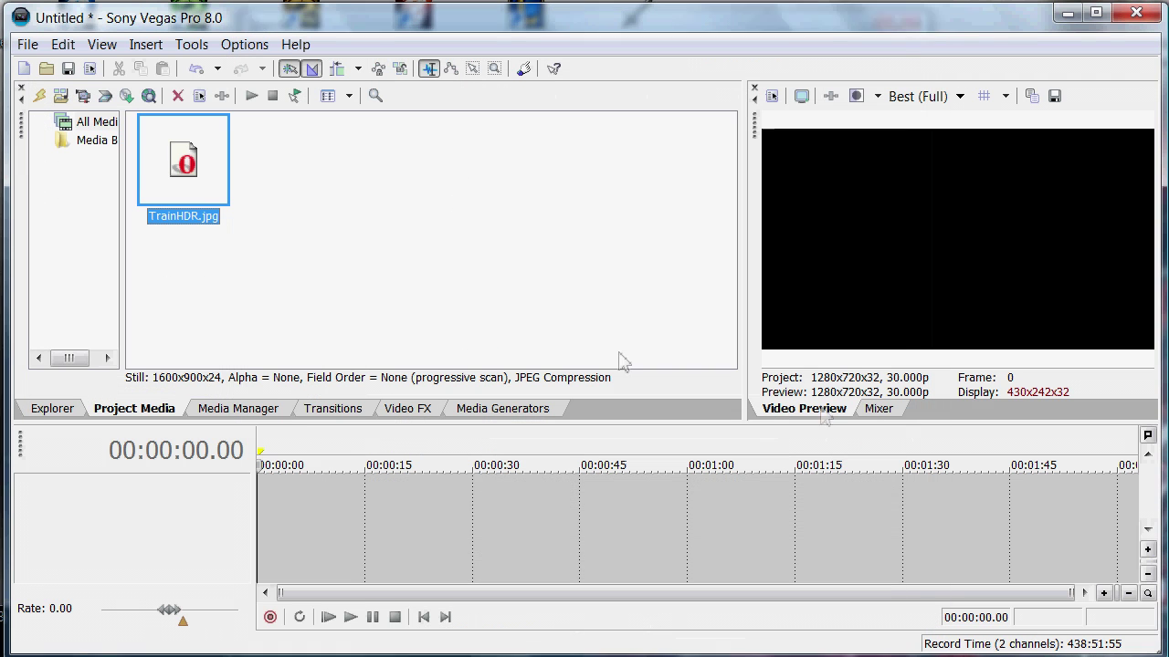
drag(197, 182, 419, 503)
click(333, 503)
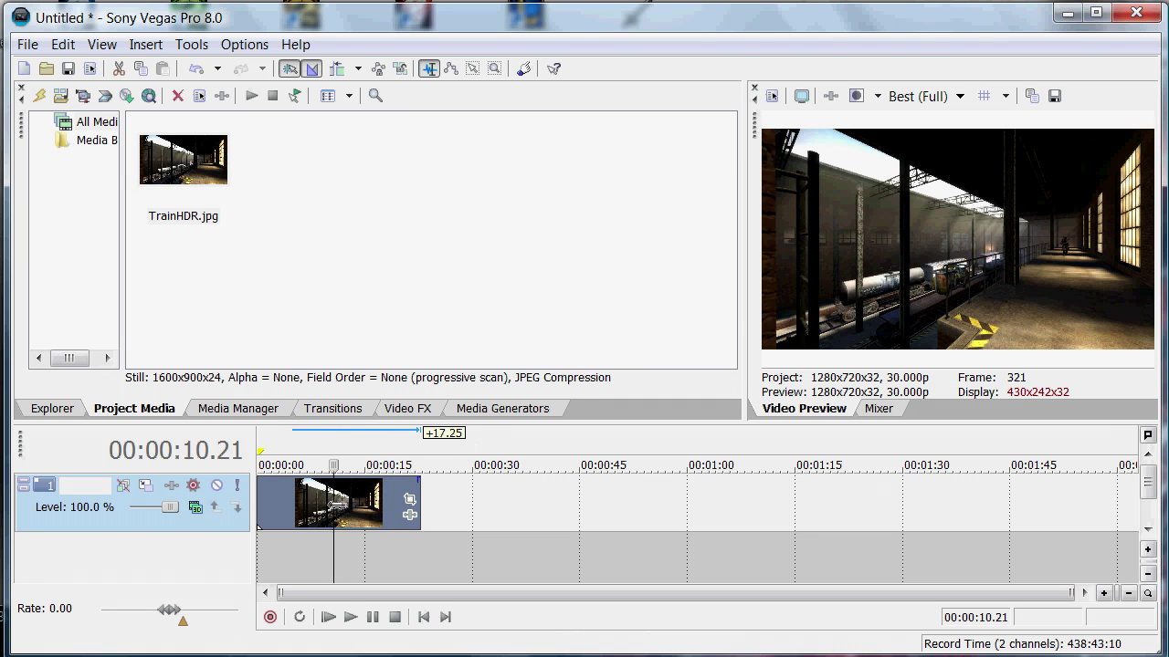
Drag the Magic Bullet Looks (Default) preset onto the TrainHDR clip and move its Video Event FX window.
click(407, 408)
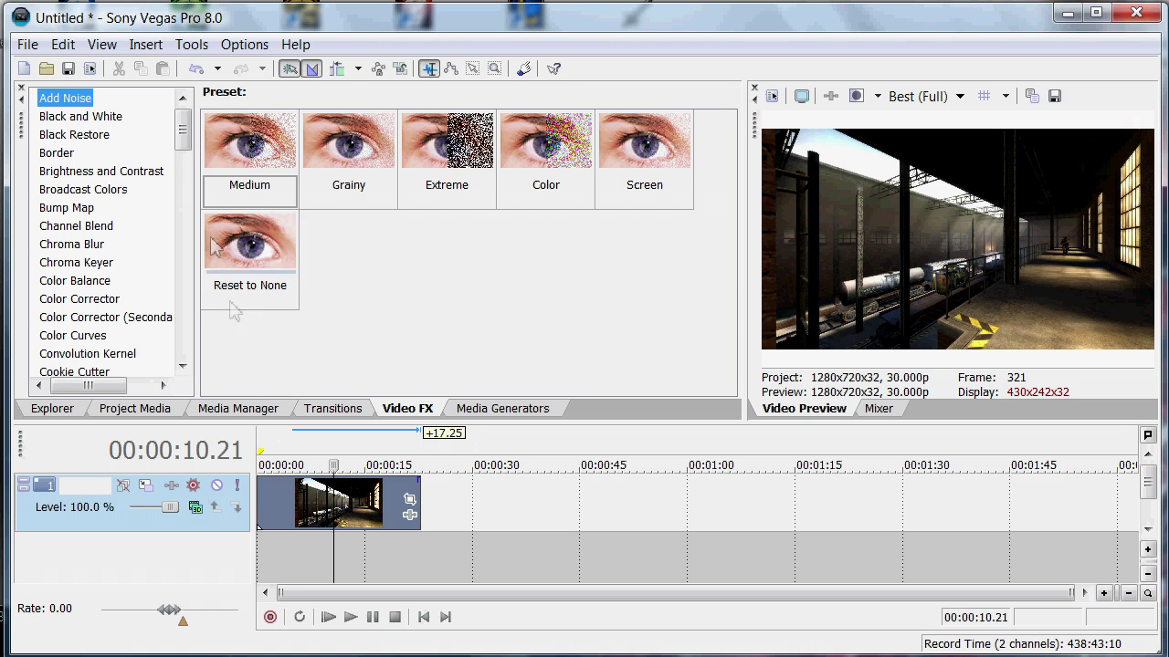
drag(183, 150, 186, 197)
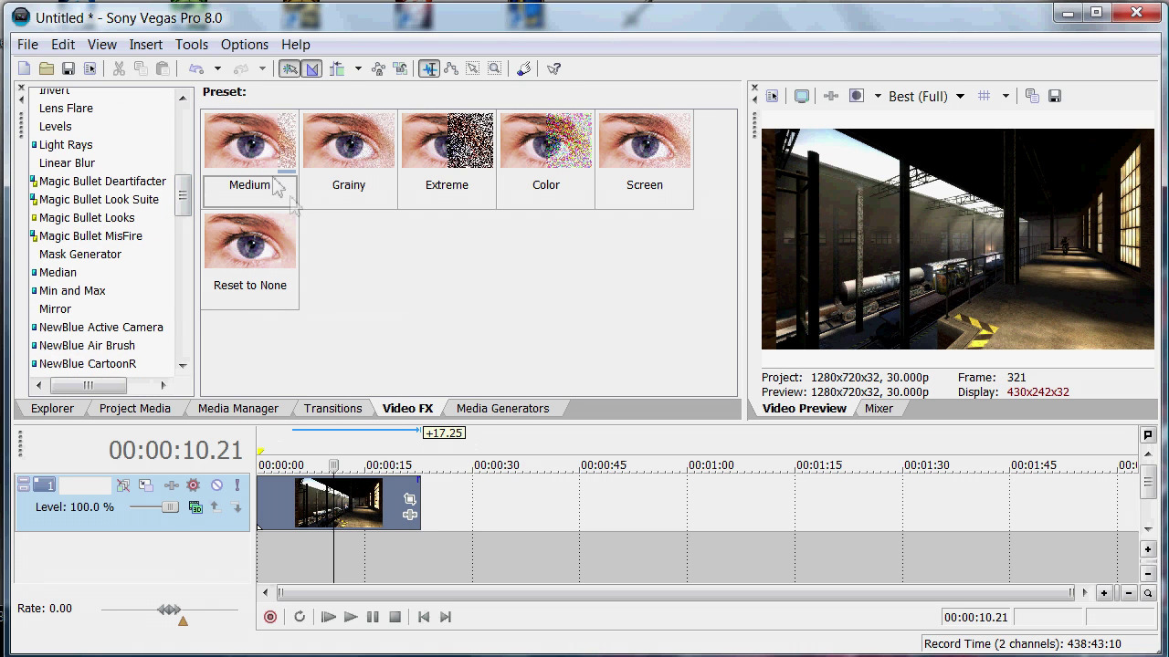
click(96, 219)
drag(249, 174, 369, 513)
drag(255, 86, 560, 39)
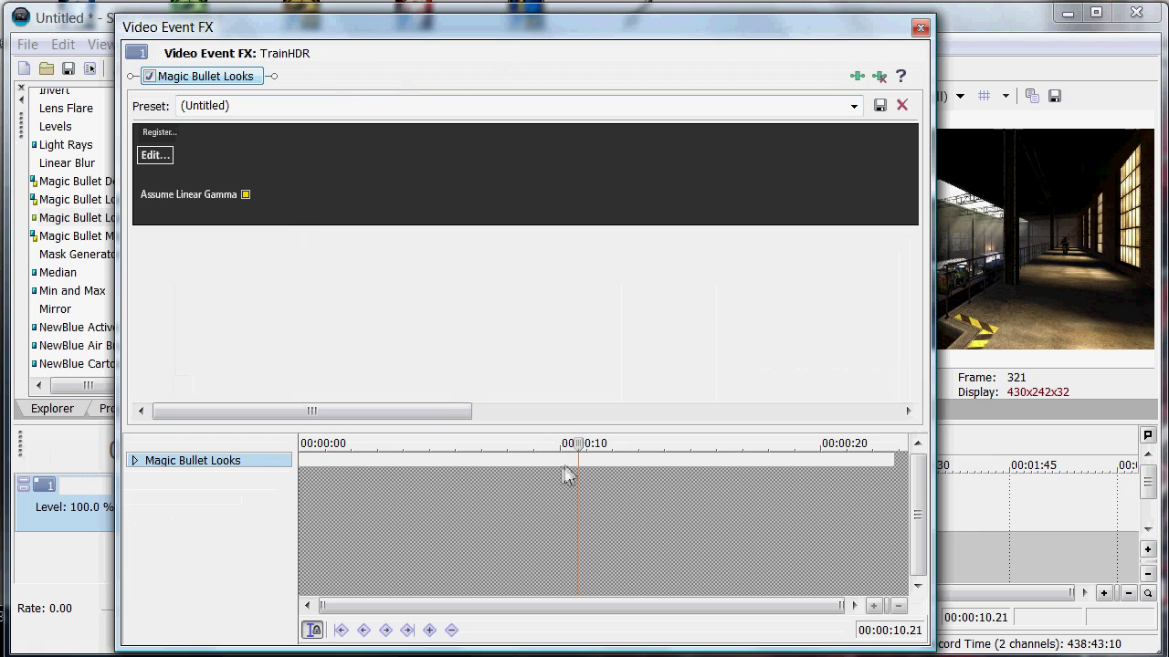
Put the effect cursor at the start and launch LooksBuilder via Edit....
click(303, 463)
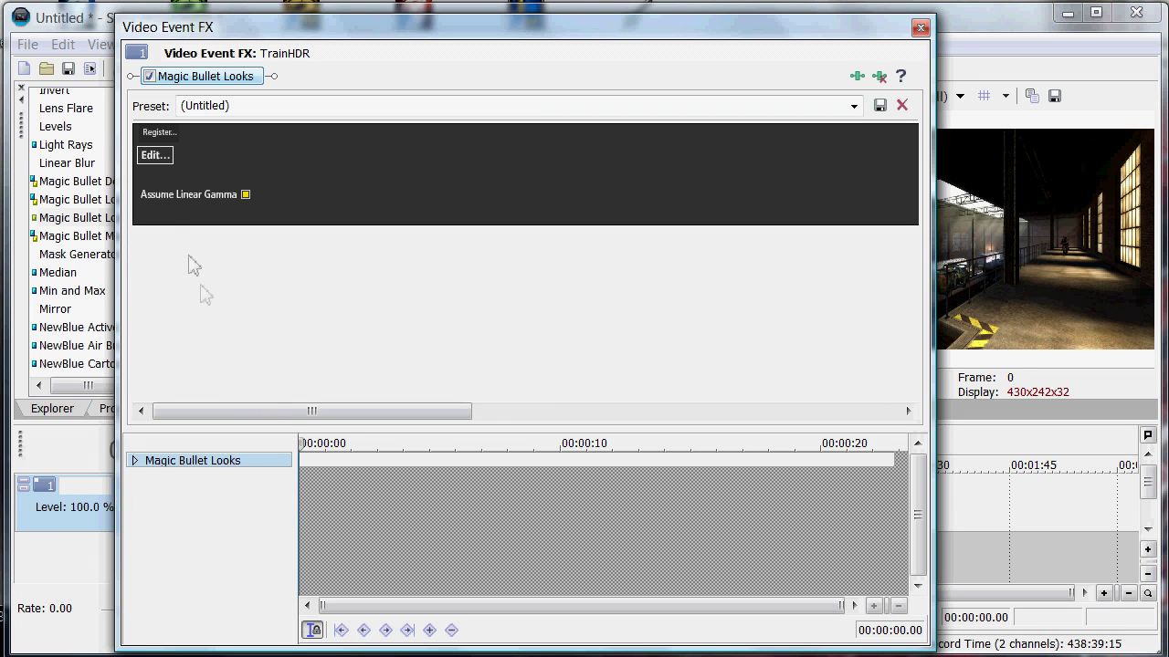
click(153, 155)
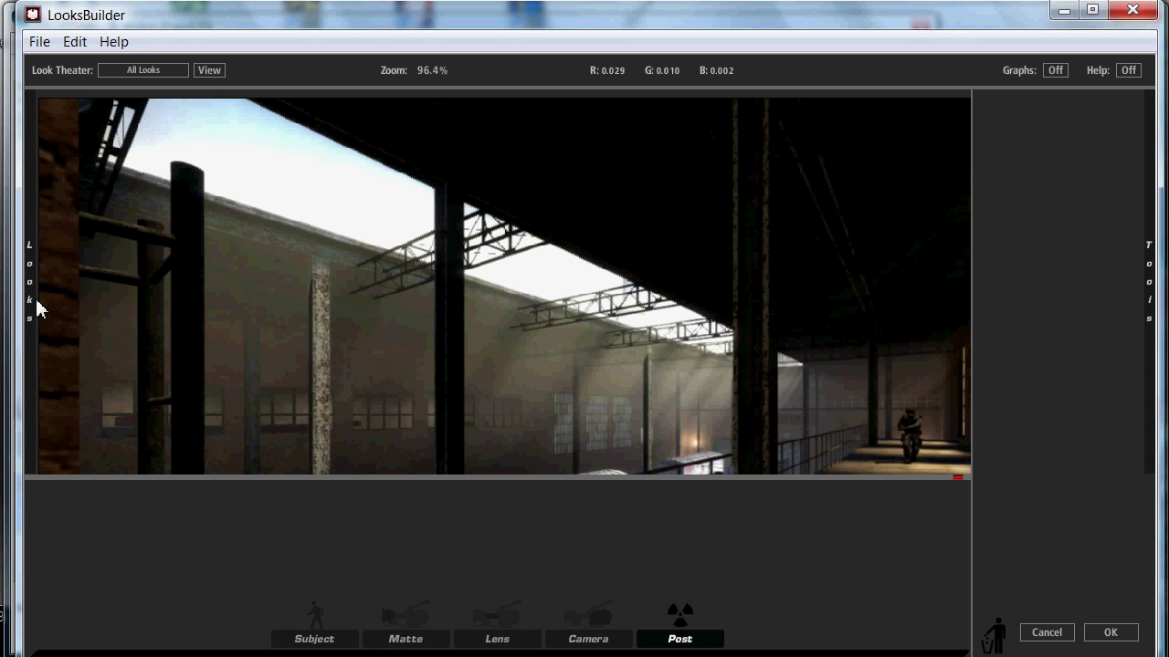
Apply the Blue Bleach look from the Looks drawer.
mouse_move(31, 295)
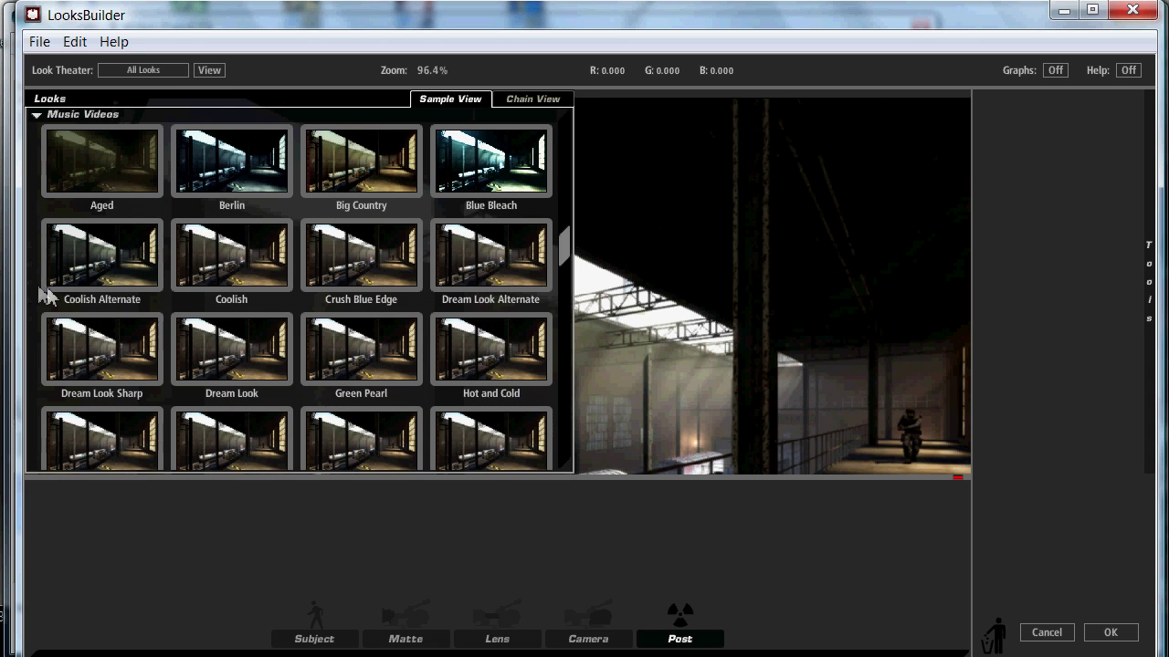
scroll(268, 315, up, 1)
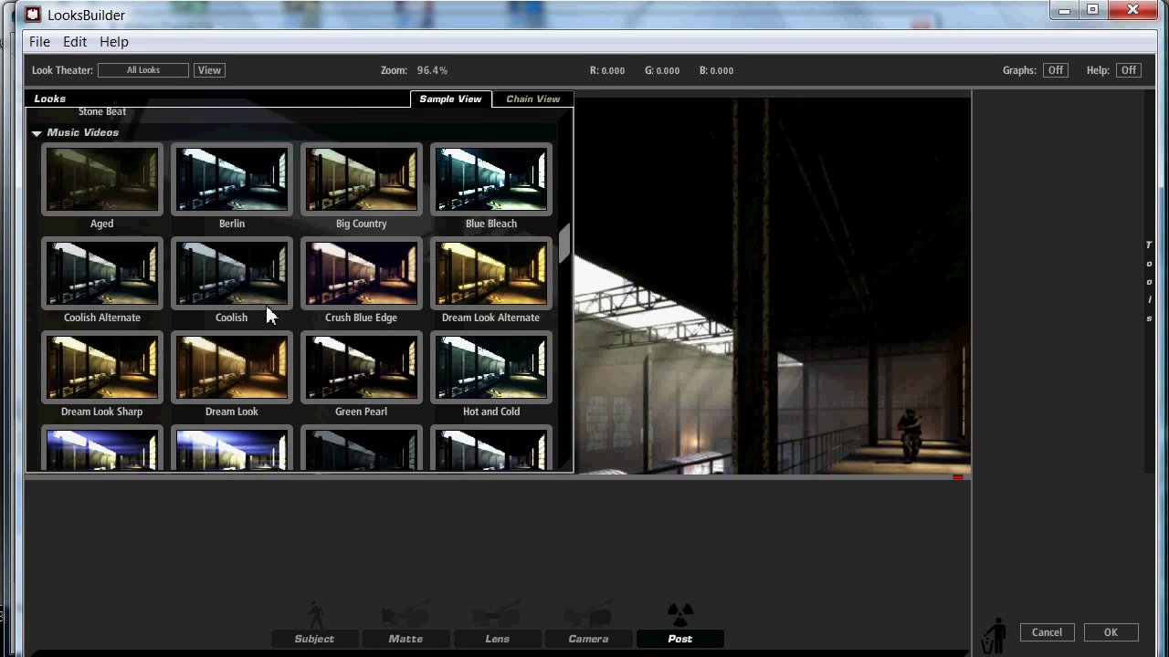
scroll(269, 315, up, 3)
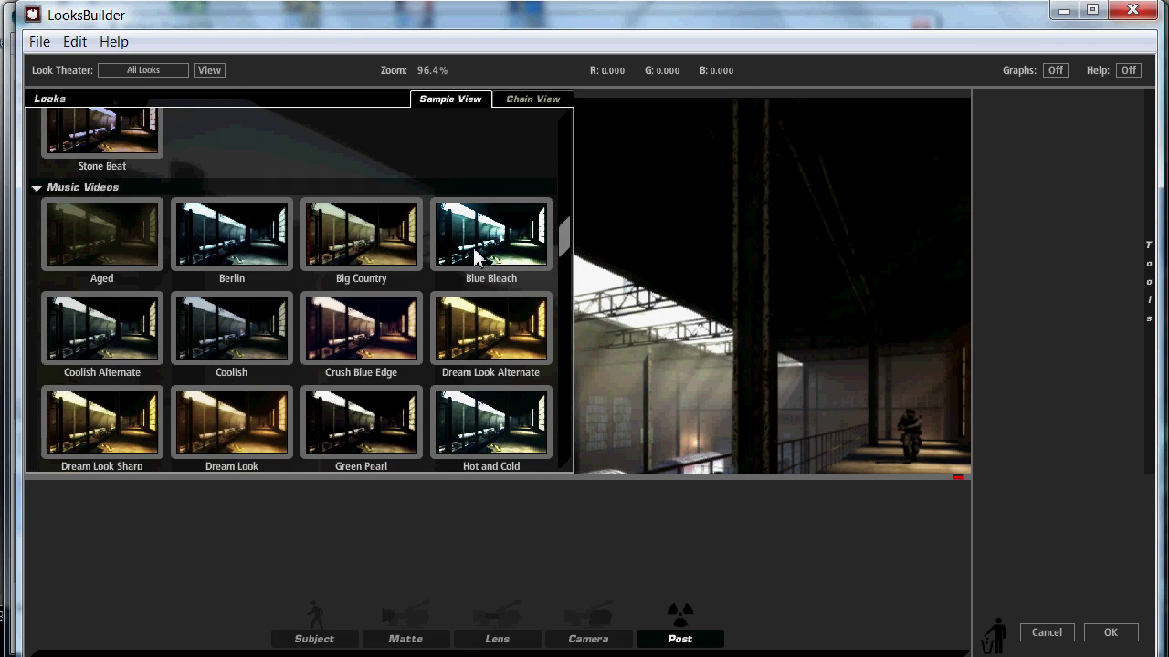
click(474, 258)
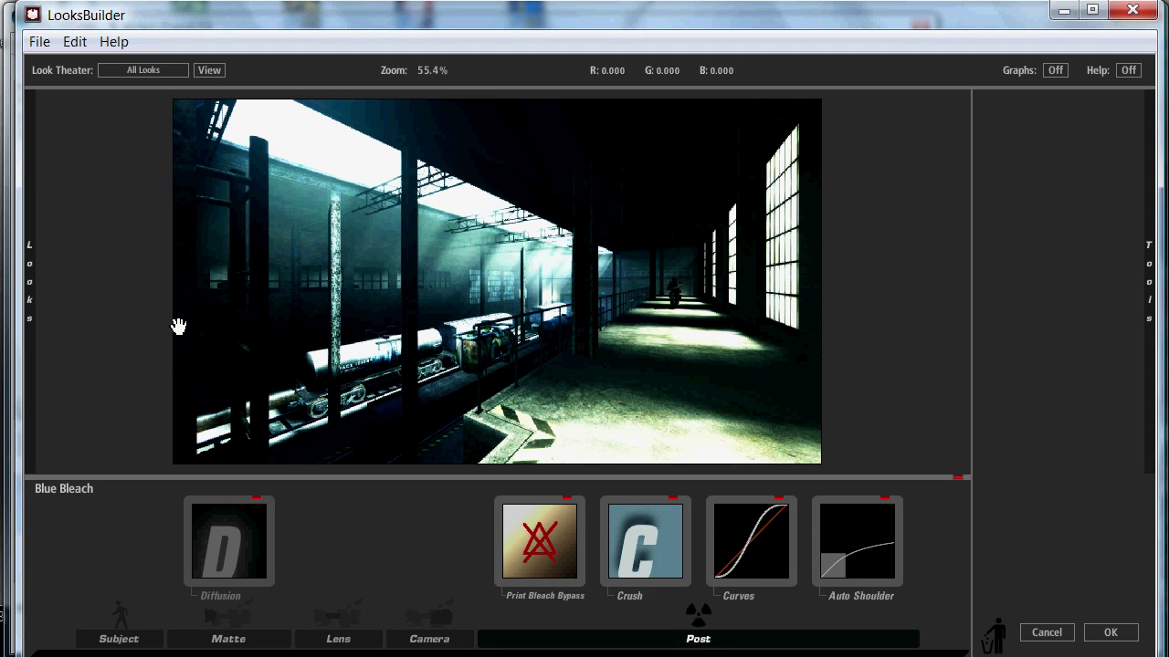
Delete the Diffusion, Print Bleach Bypass and Crush tools from the look.
click(241, 540)
key(Delete)
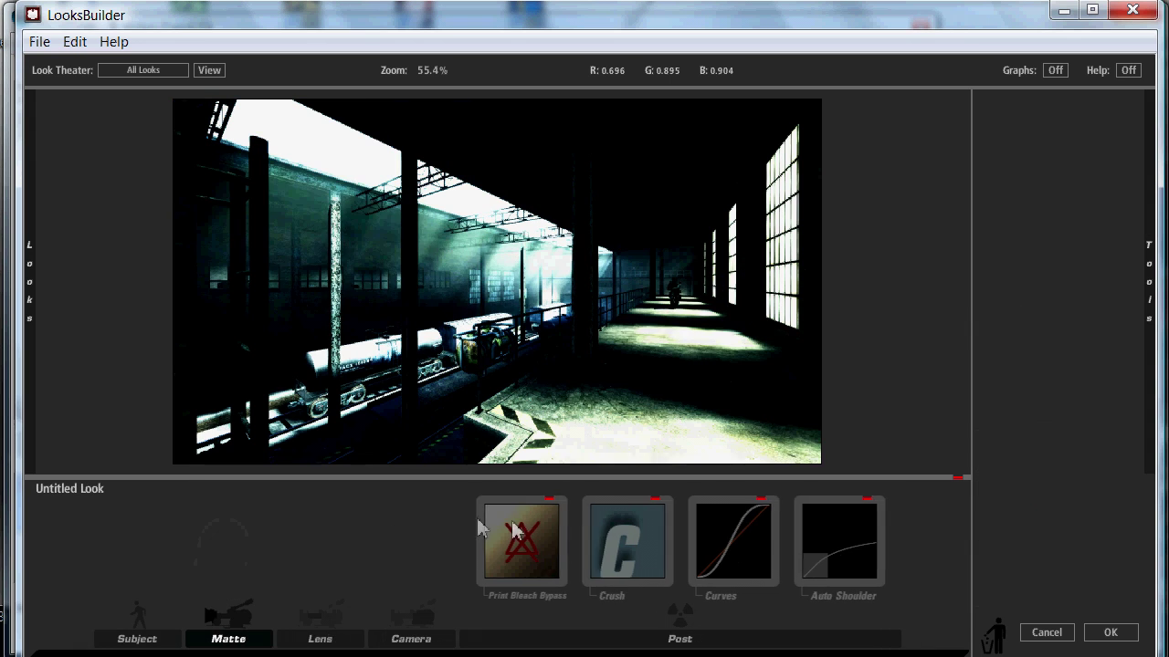
click(553, 548)
key(Delete)
click(553, 548)
key(Delete)
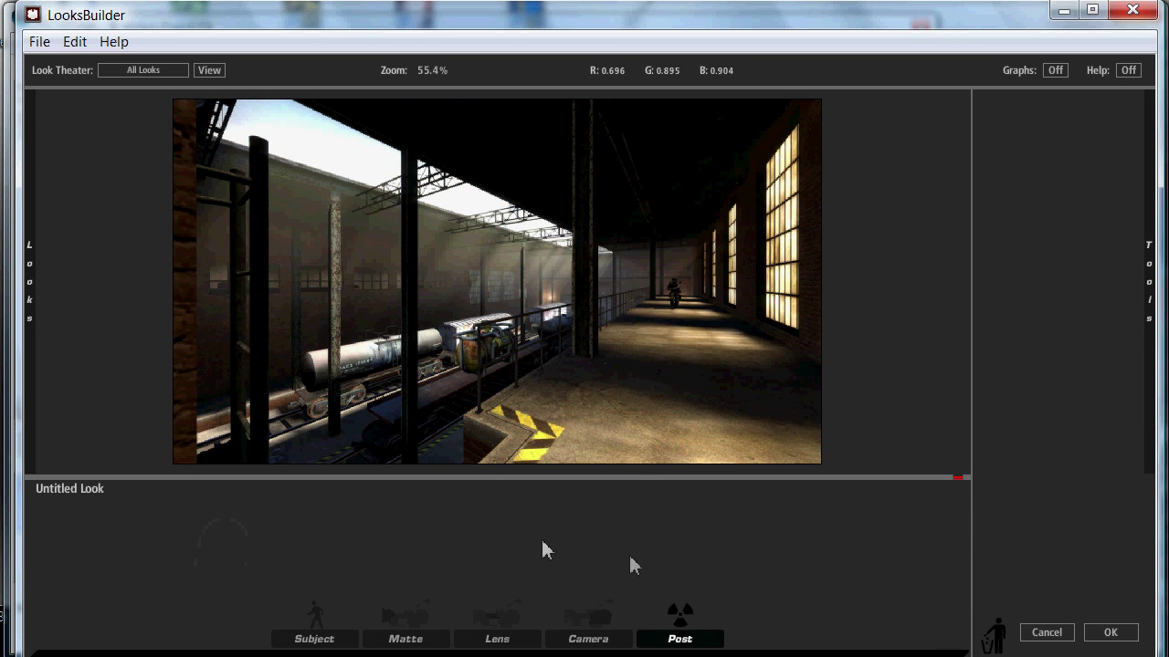
mouse_move(1156, 306)
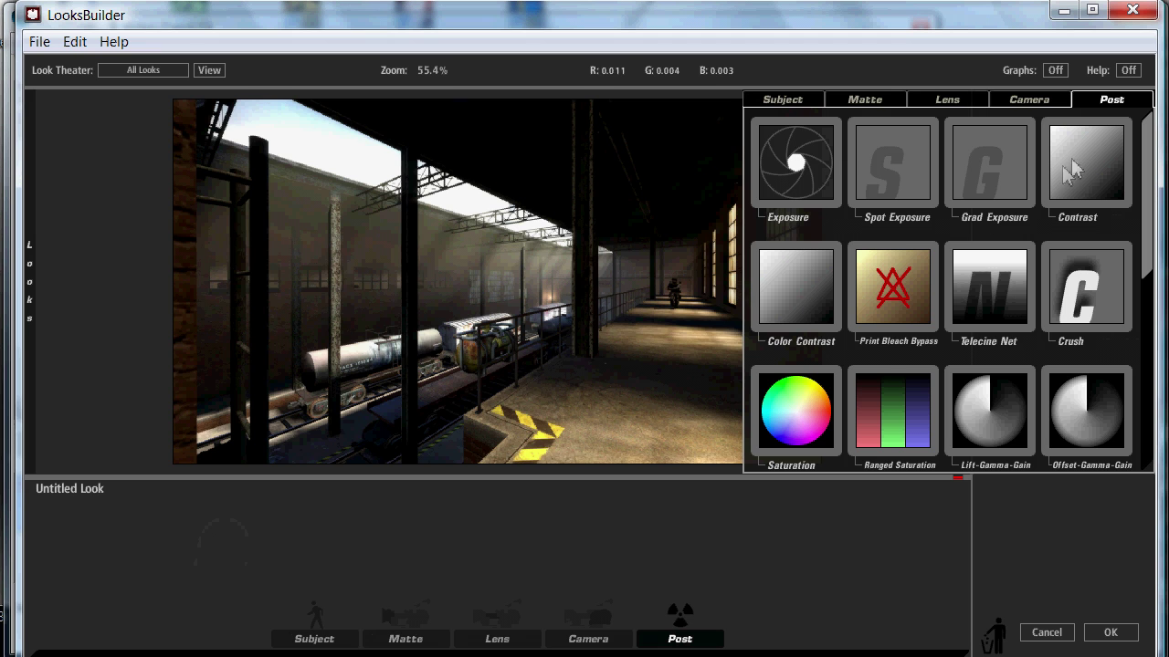
Add a Contrast tool and set its contrast to +0.250.
drag(1069, 170, 313, 542)
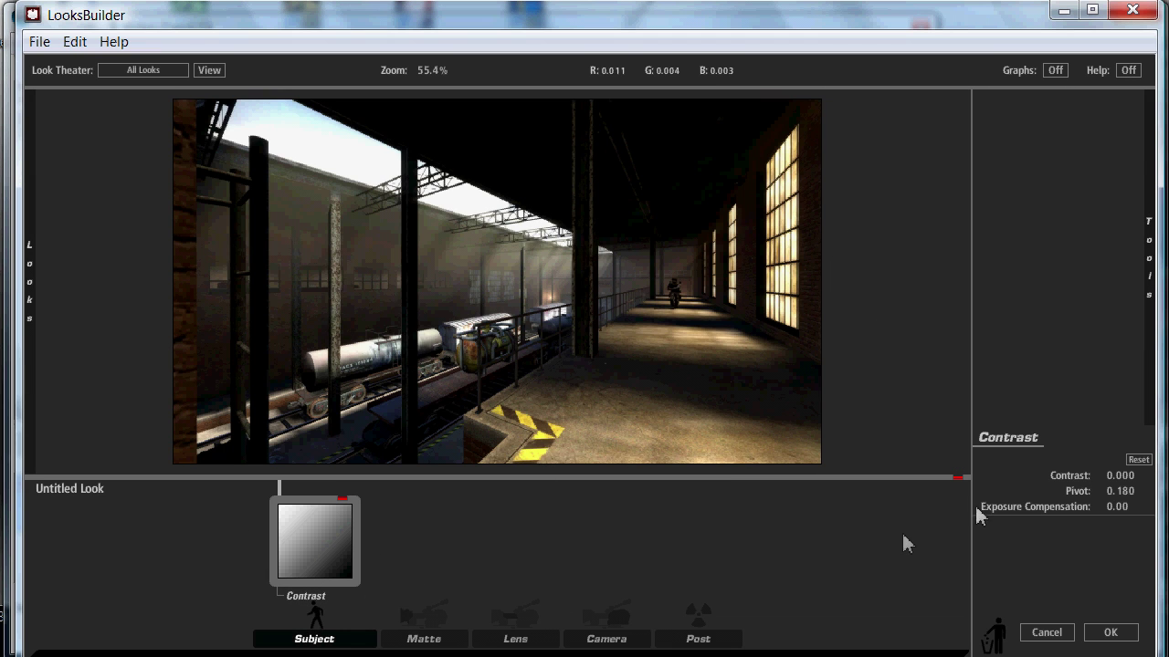
click(1117, 476)
text(0)
key(Return)
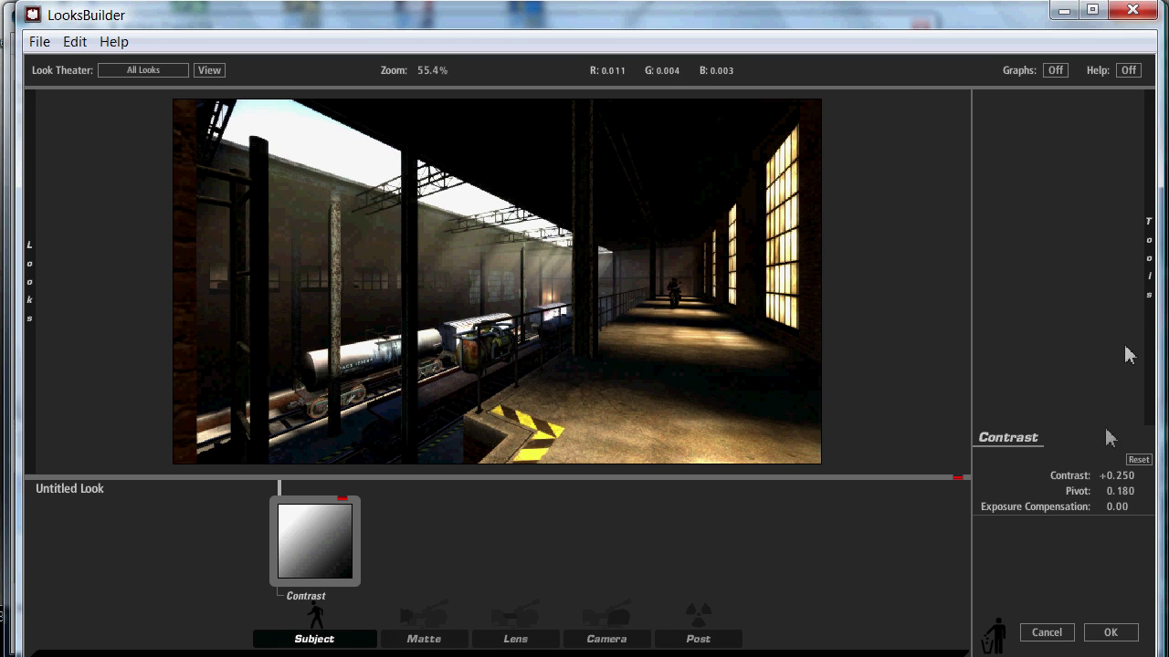
Add a Lift-Gamma-Gain tool after the Contrast tool.
mouse_move(1146, 356)
scroll(915, 295, down, 3)
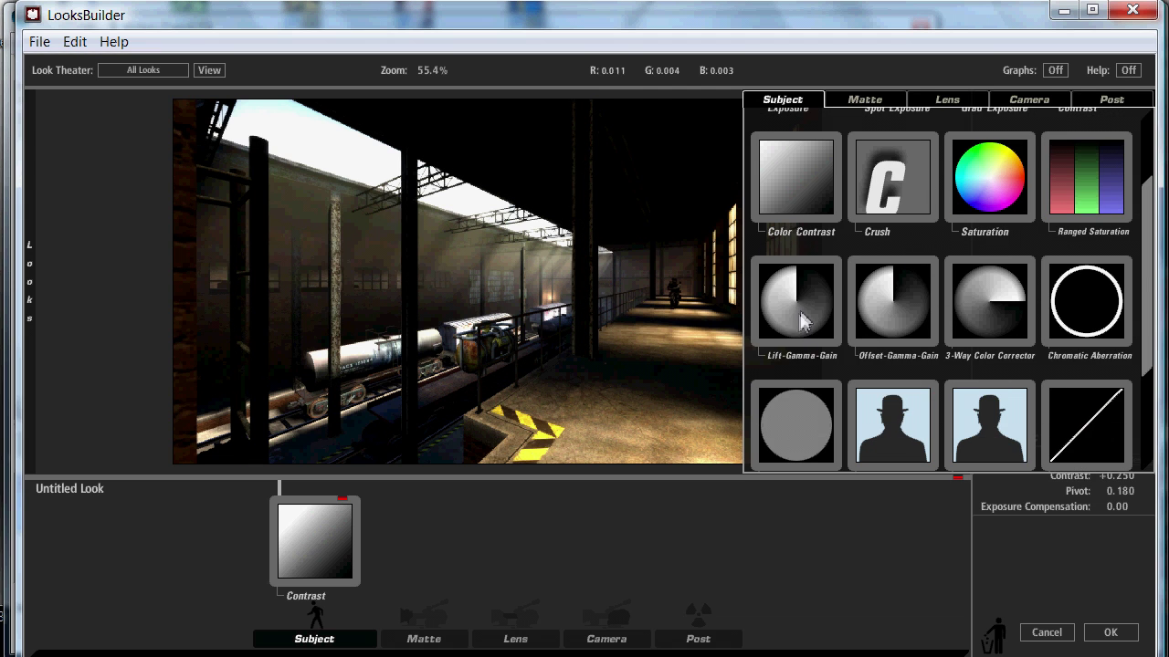
drag(801, 315, 475, 530)
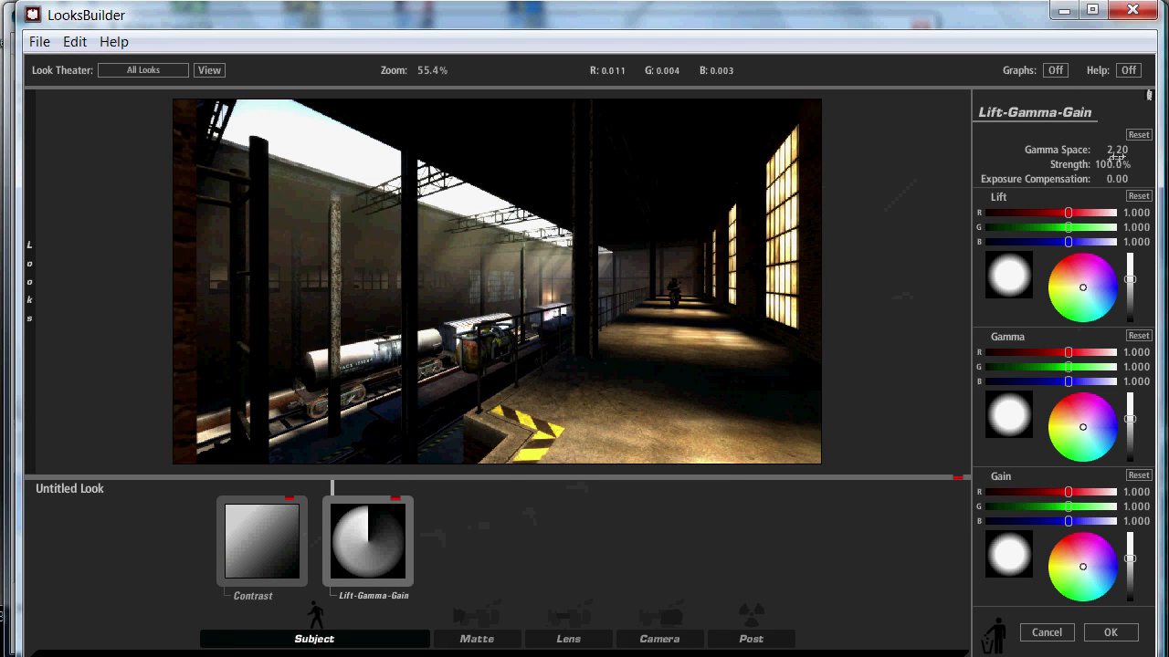
Set the Lift-Gamma-Gain lift red to 0.993 and lift blue to 0.937.
click(1138, 215)
text(0.993)
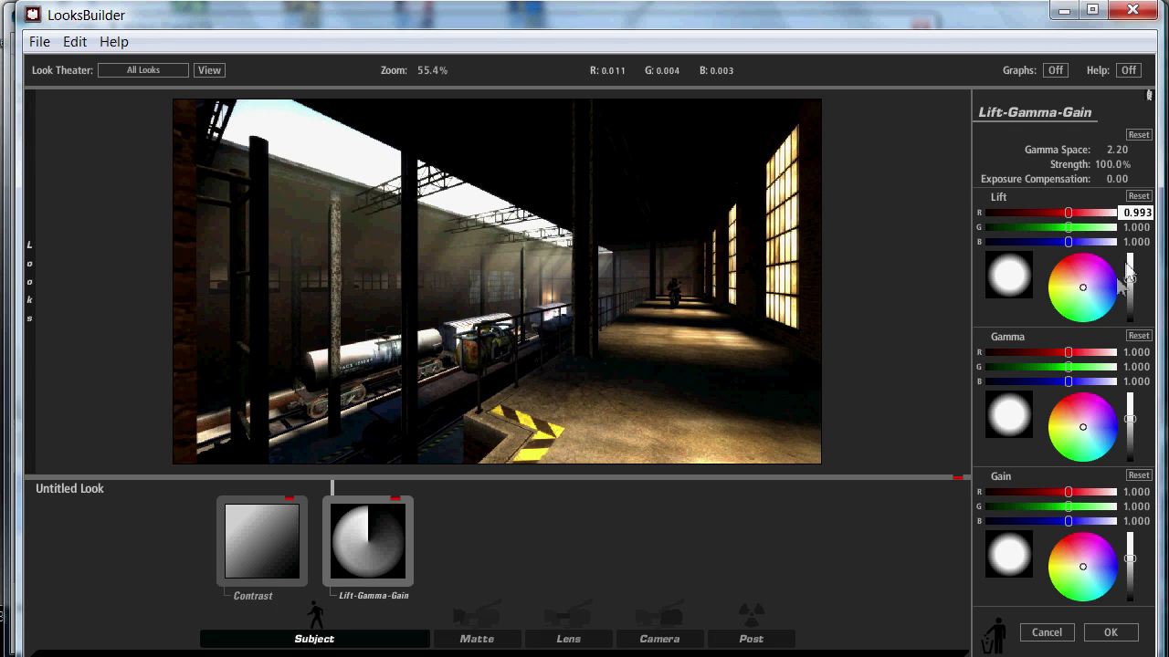
key(Return)
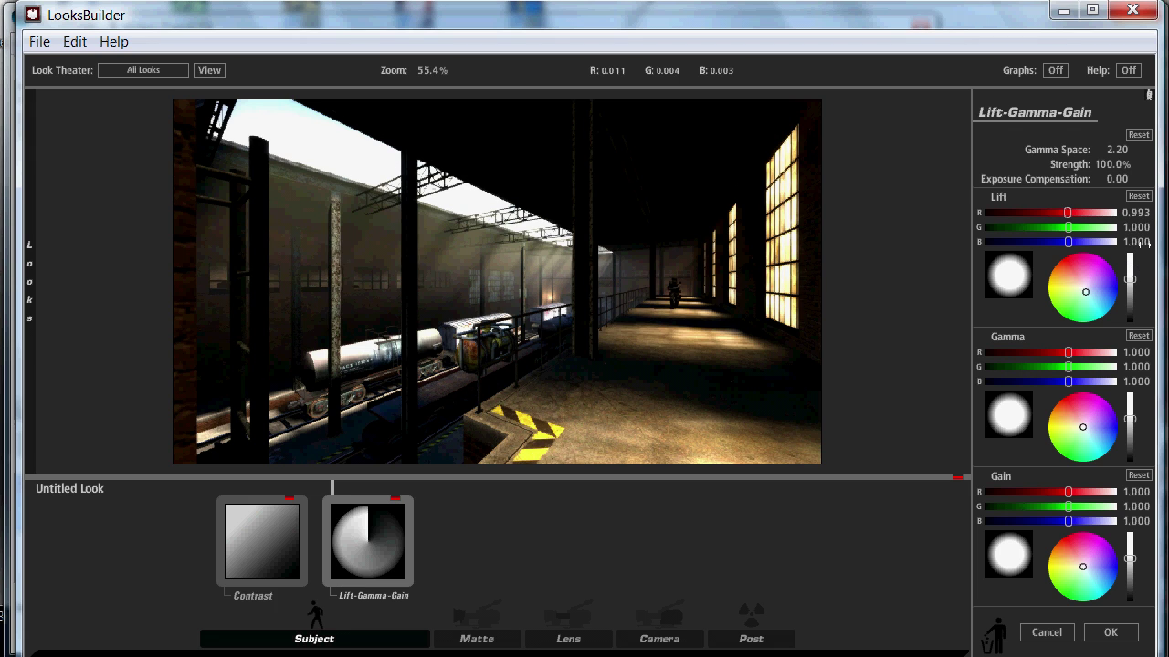
click(1138, 243)
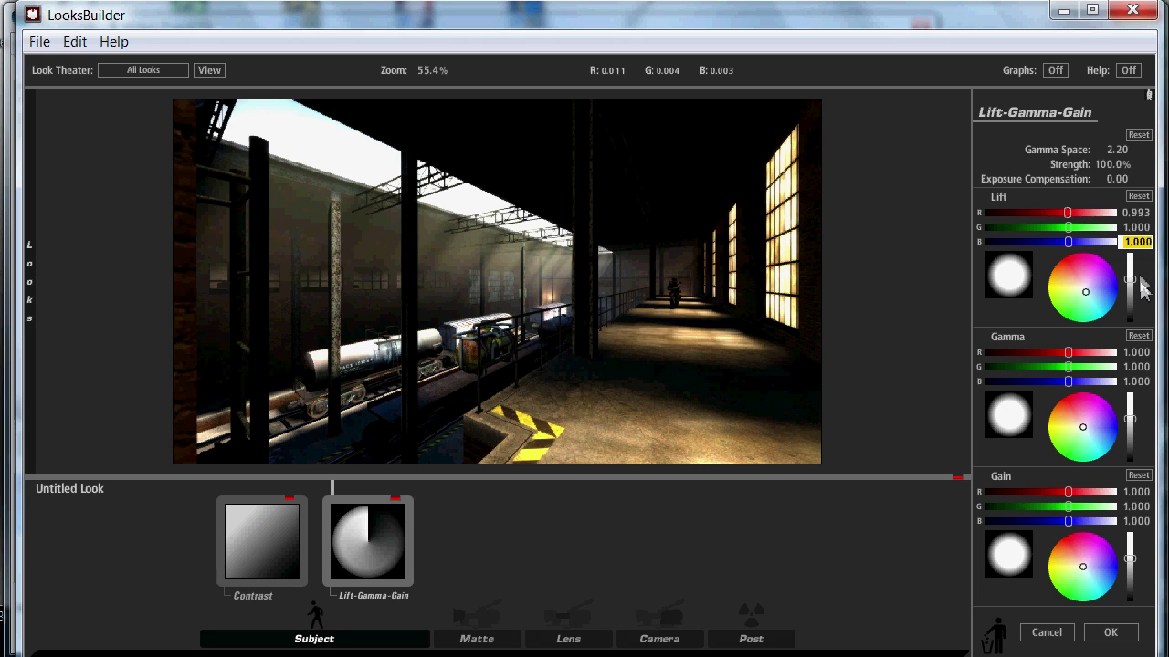
text(0.937)
key(Return)
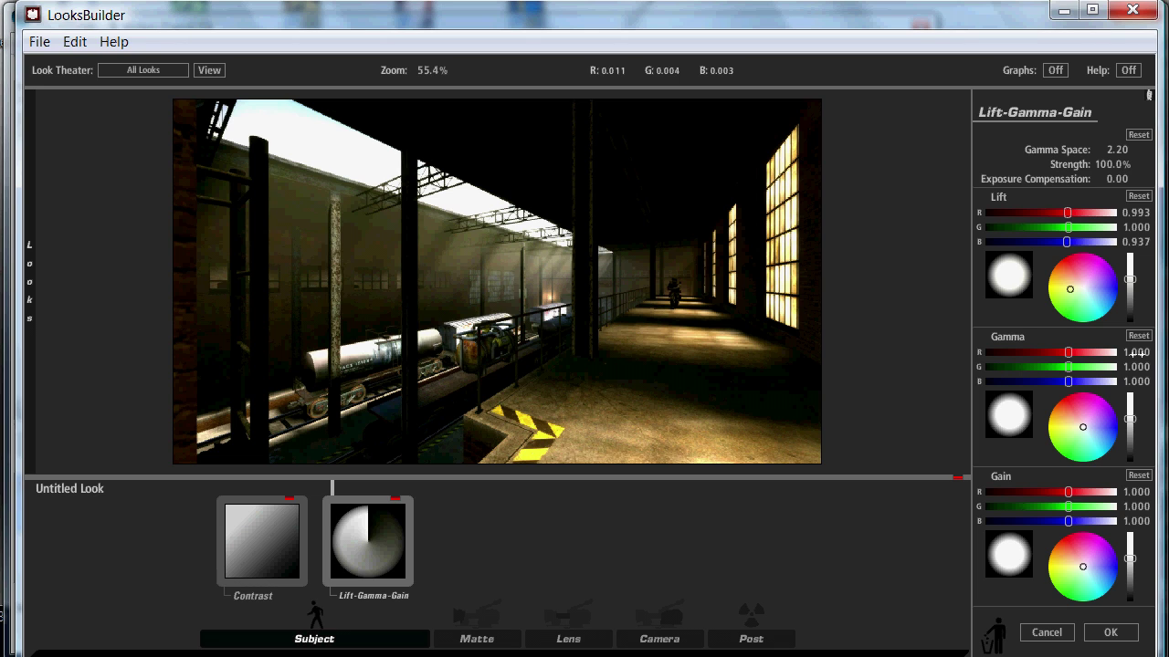
Set gamma red 0.828, green 0.933 and blue 1.239.
double_click(1136, 354)
text(0.828)
key(Return)
double_click(1137, 367)
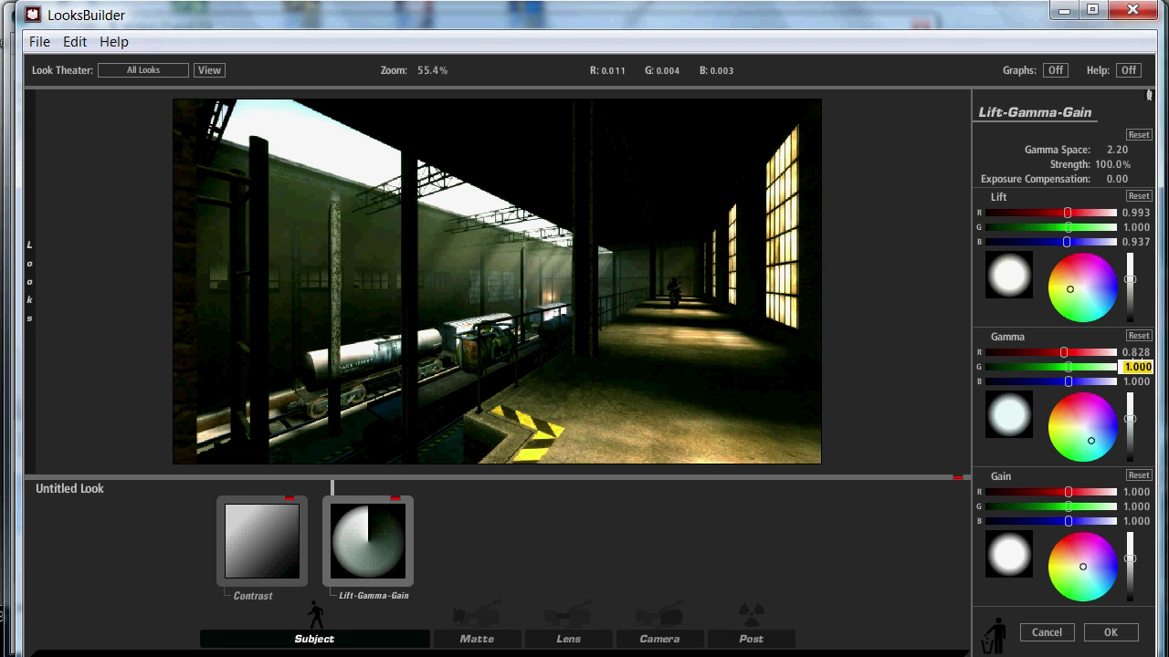
text(0.933)
key(Return)
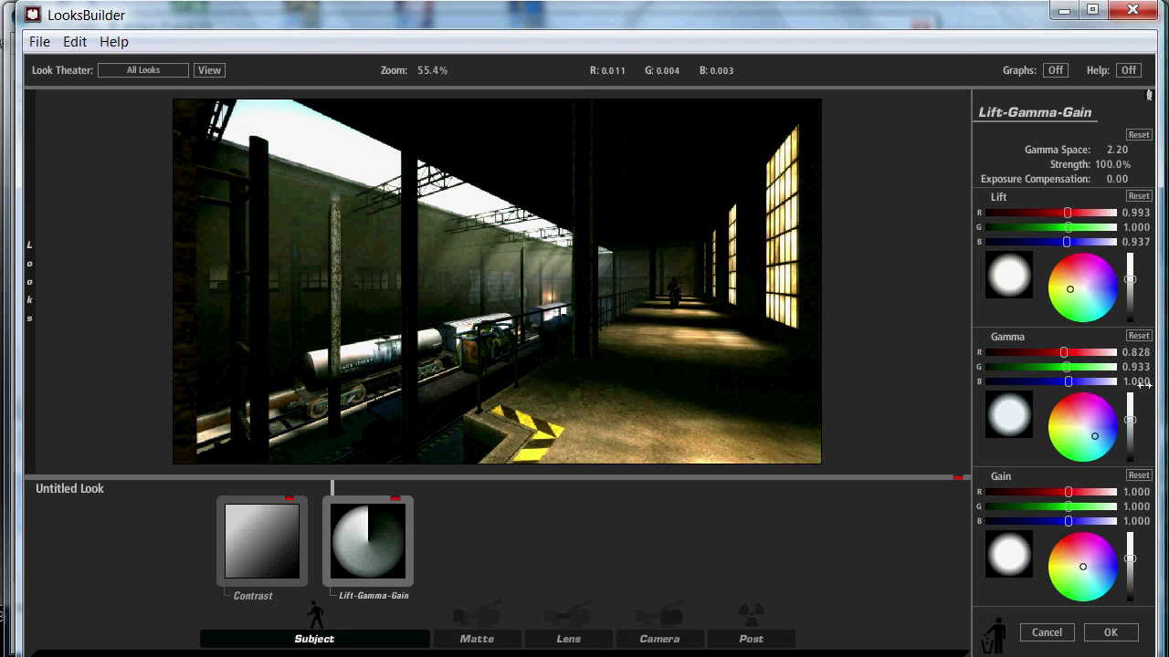
double_click(1144, 383)
text(1.239)
key(Return)
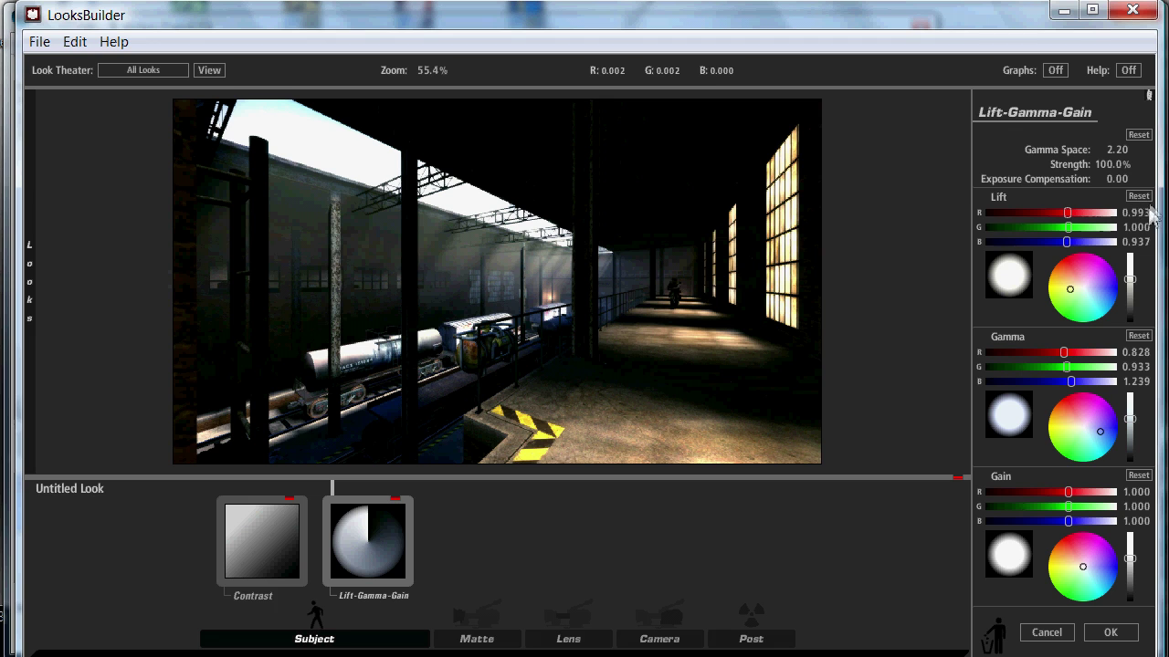
click(571, 630)
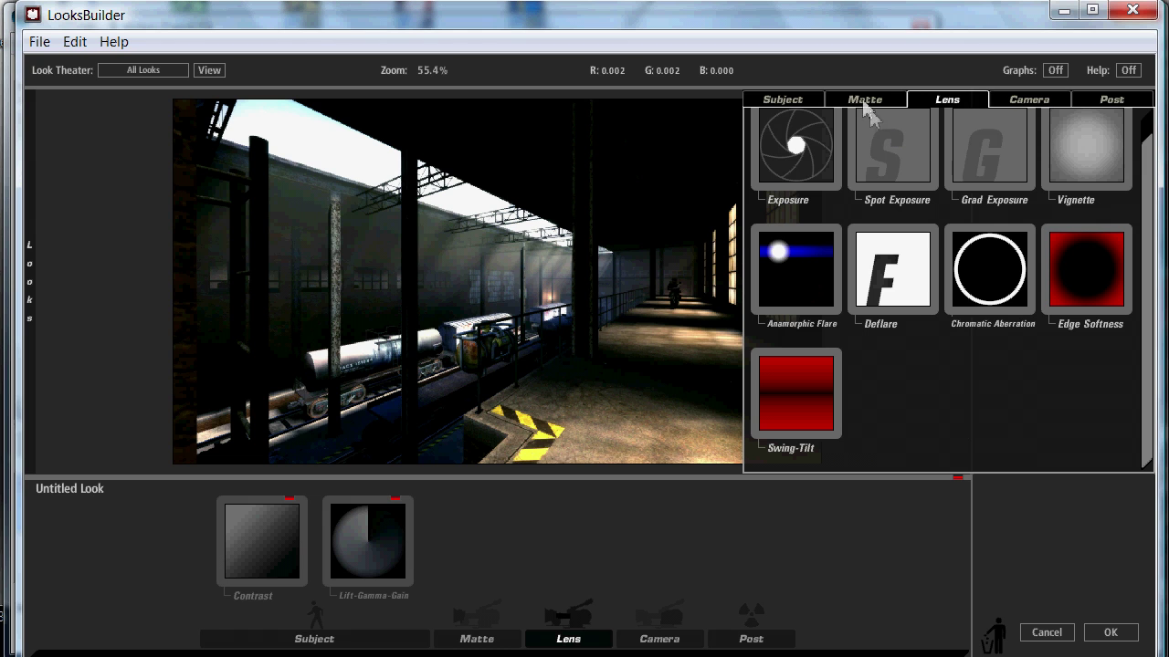
Add Diffusion from the Matte tools to the end of the look chain.
click(1005, 100)
click(877, 100)
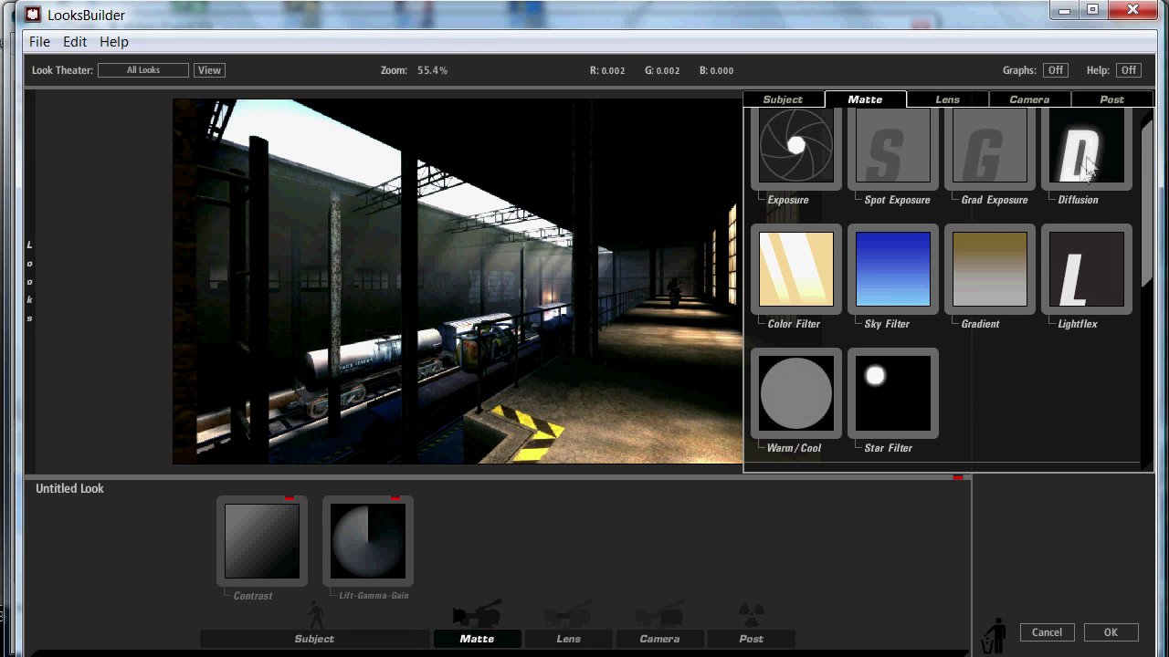
drag(1087, 164, 484, 538)
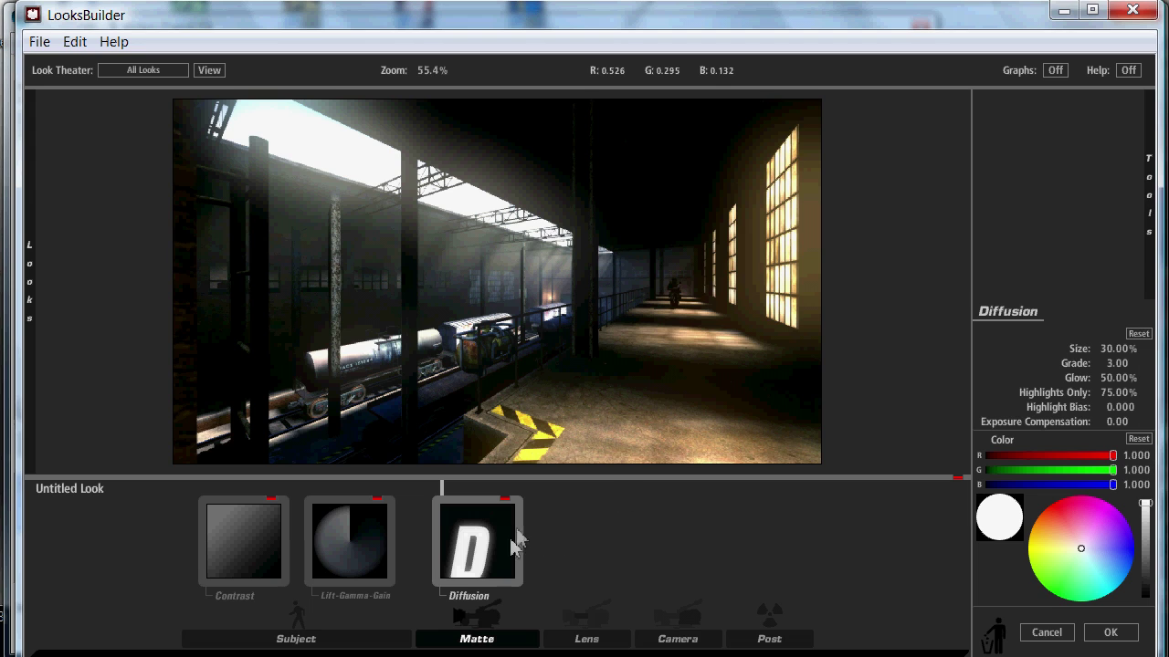
Set Diffusion size 10%, glow 100% and Highlights Only 100%.
double_click(1120, 352)
text(10)
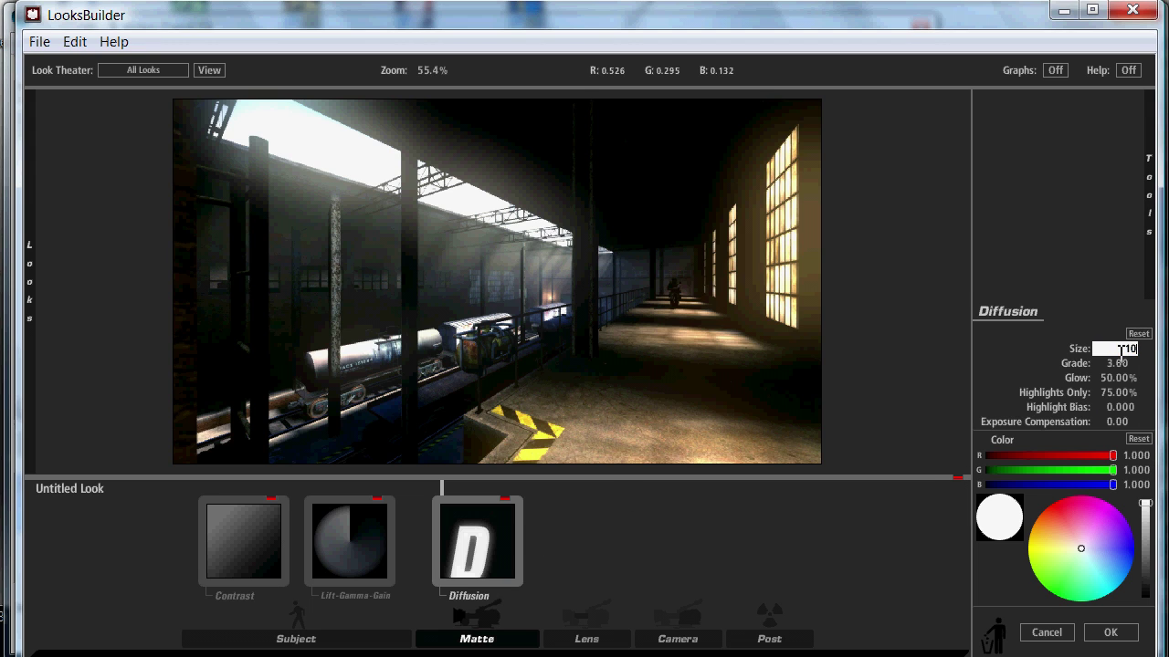
key(Return)
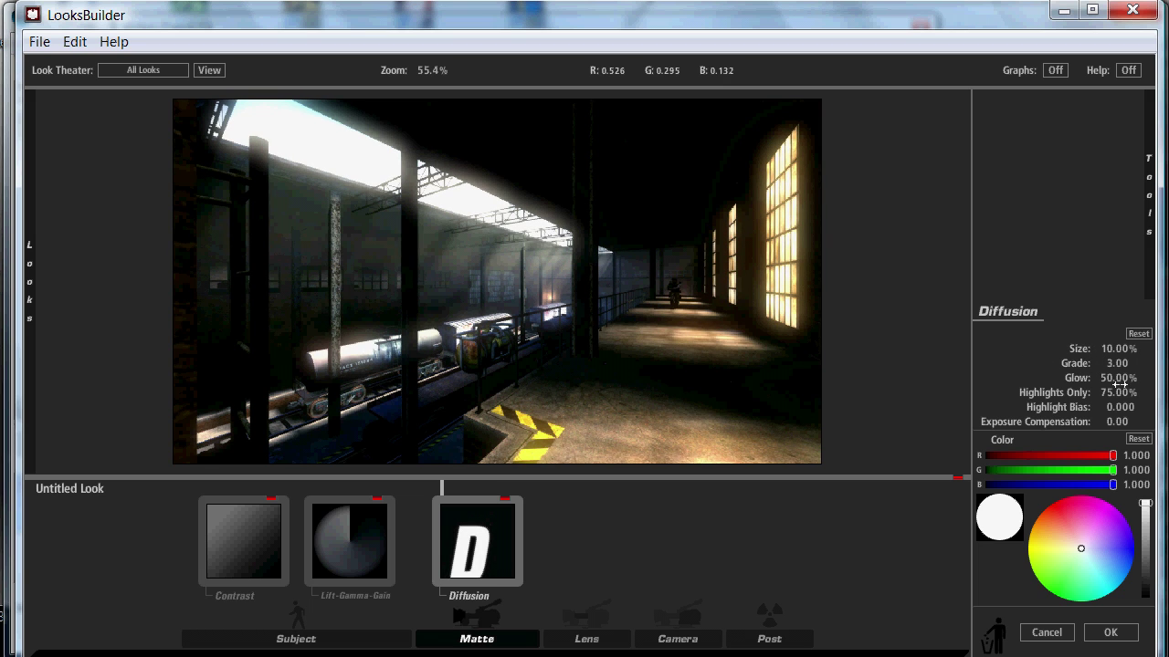
double_click(1120, 380)
text(100)
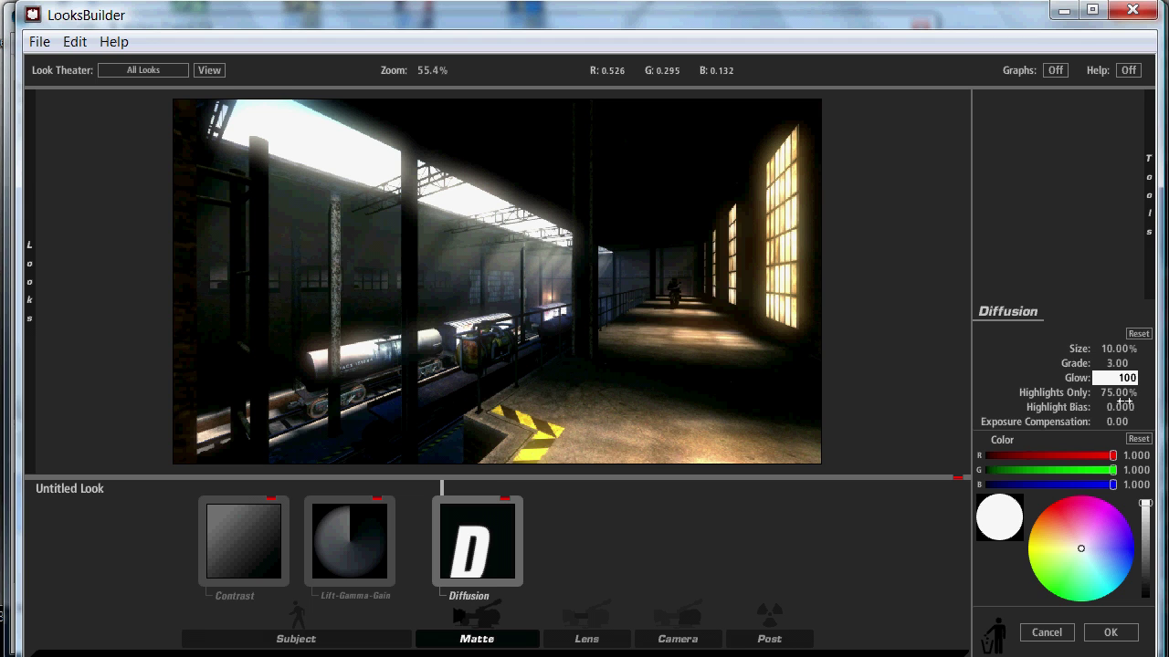
double_click(1123, 392)
text(00)
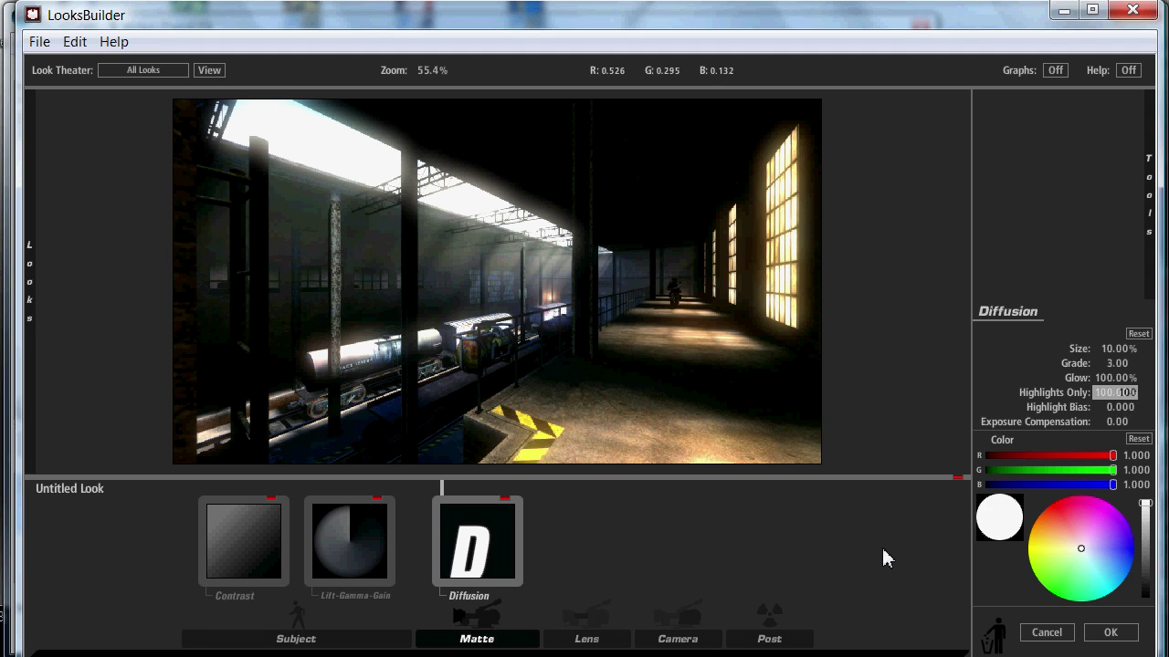
key(Return)
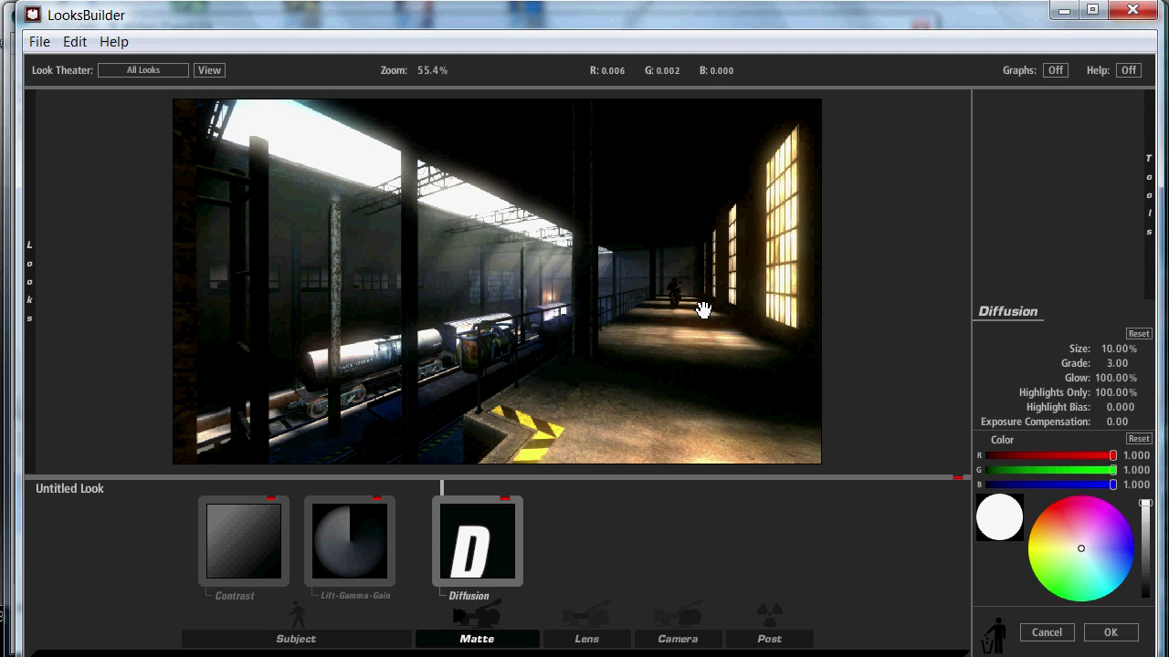
mouse_move(1157, 199)
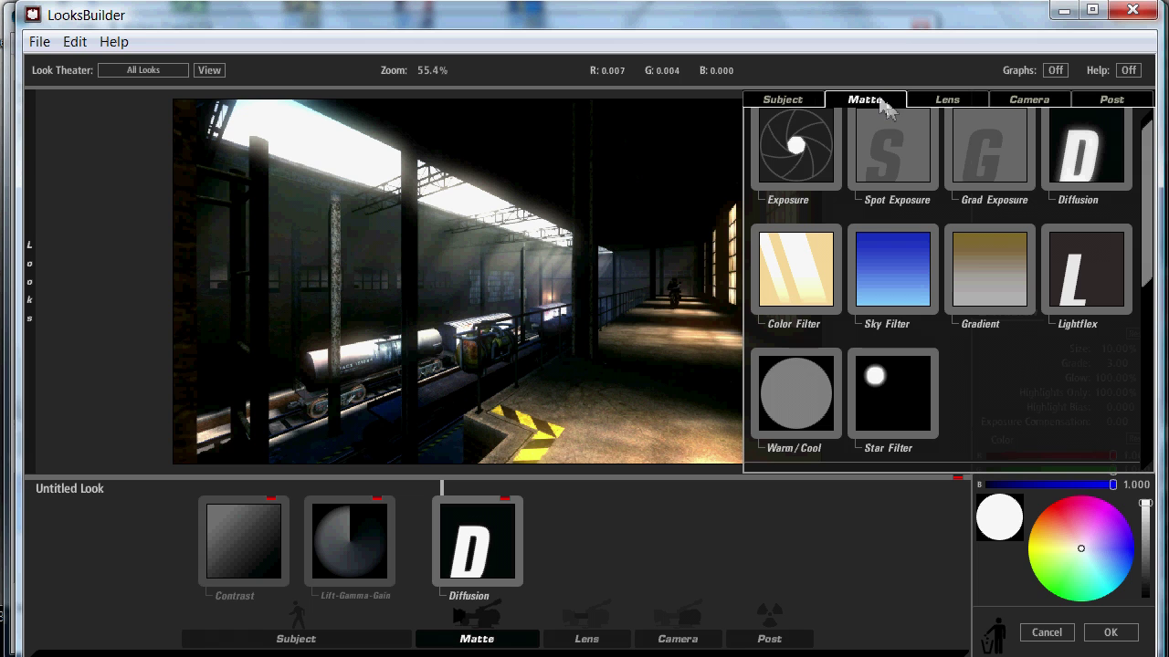
Add a Gradient after Diffusion with 85% strength and +1.50 exposure compensation.
click(965, 261)
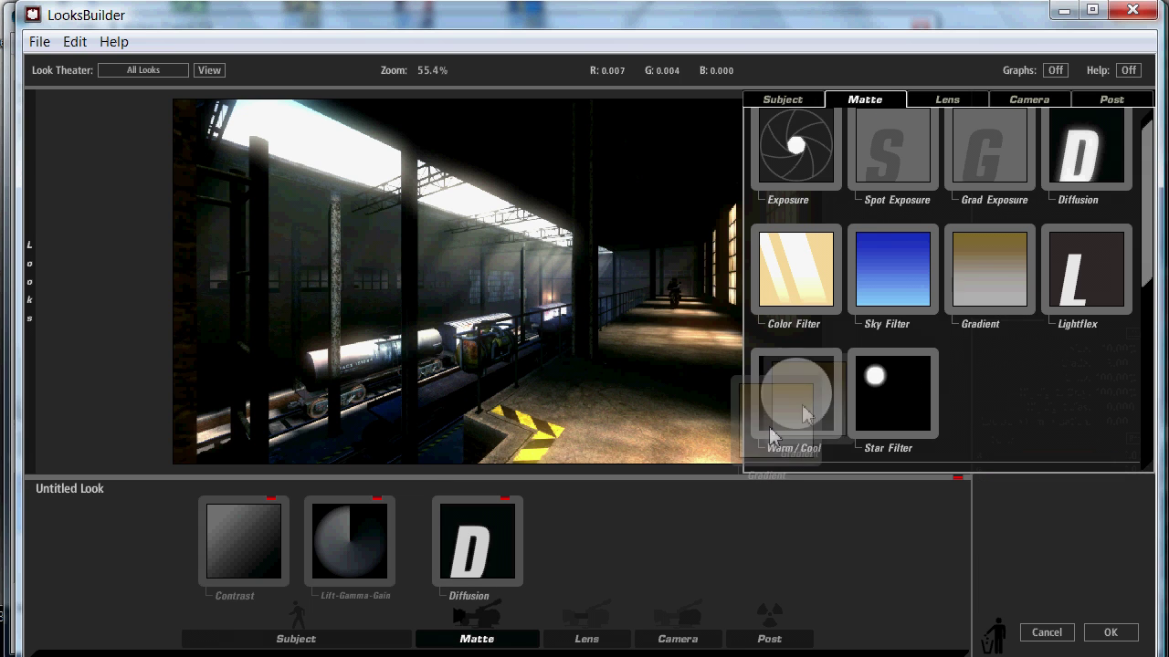
drag(991, 286, 763, 488)
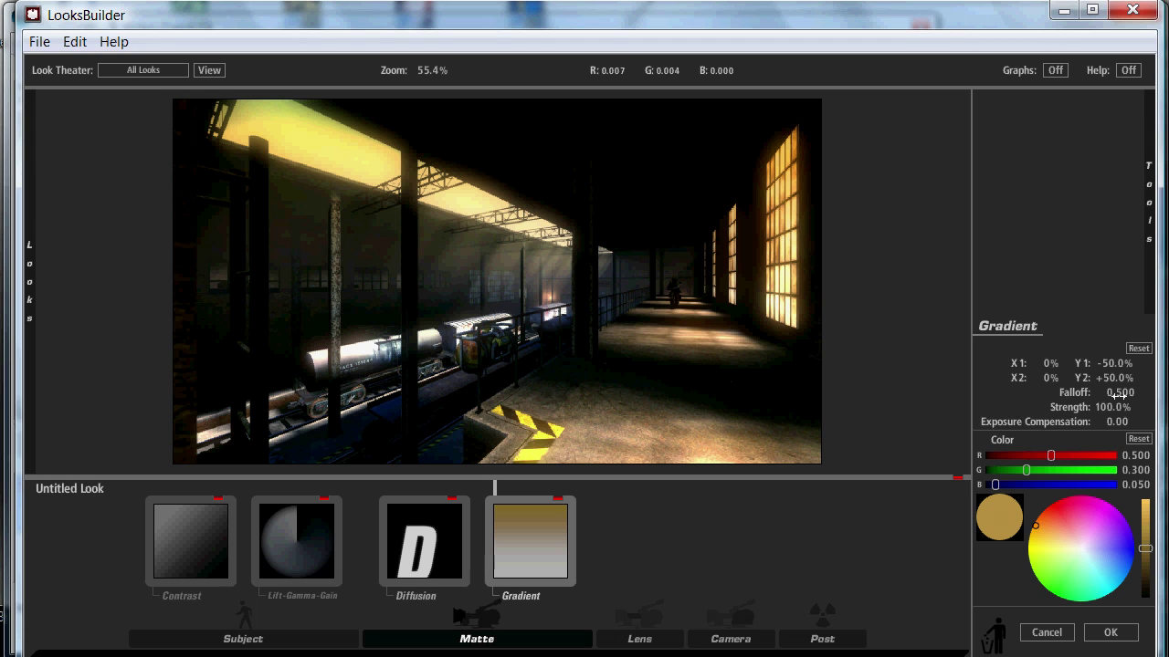
click(1116, 406)
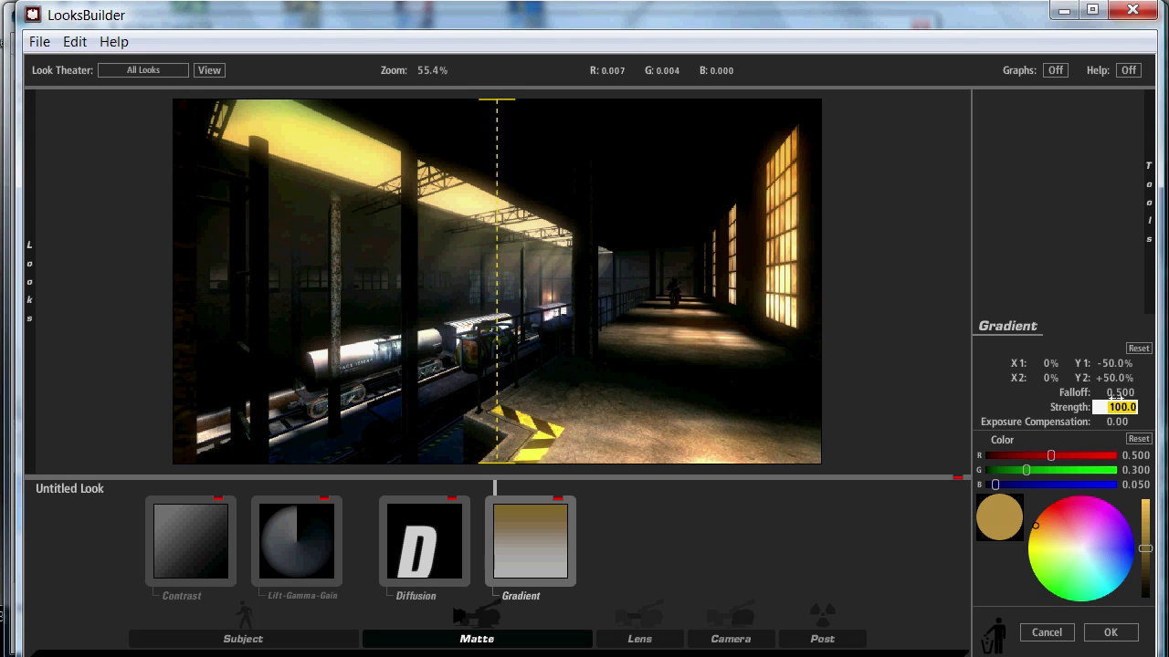
text(85)
key(Tab)
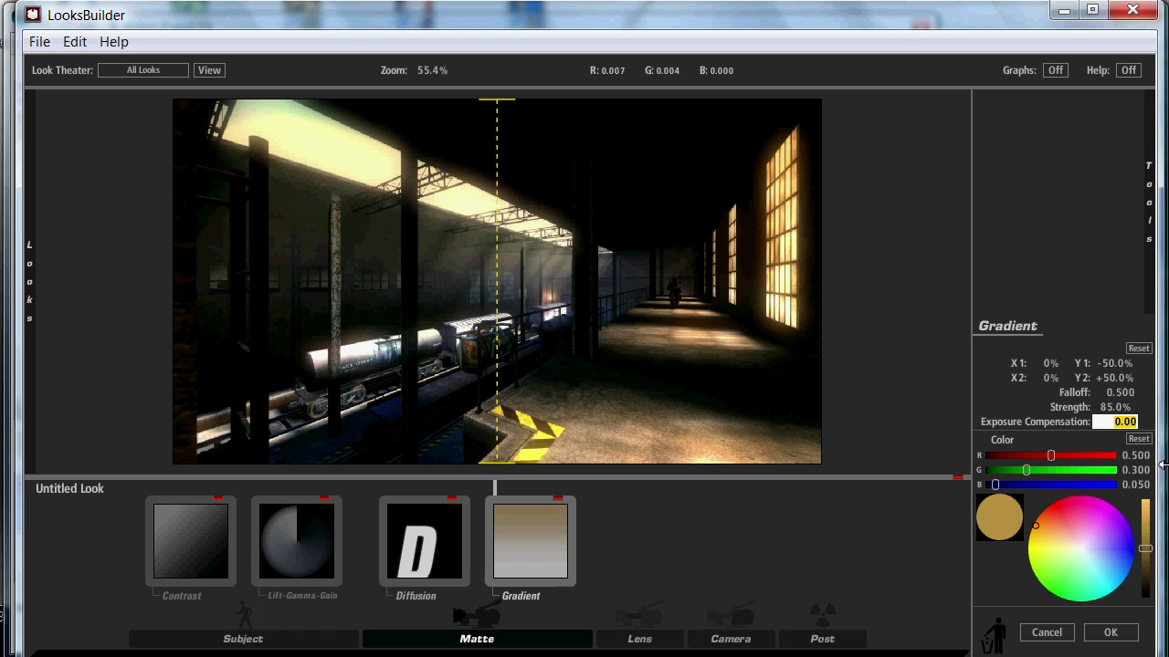
text(1.50)
key(Return)
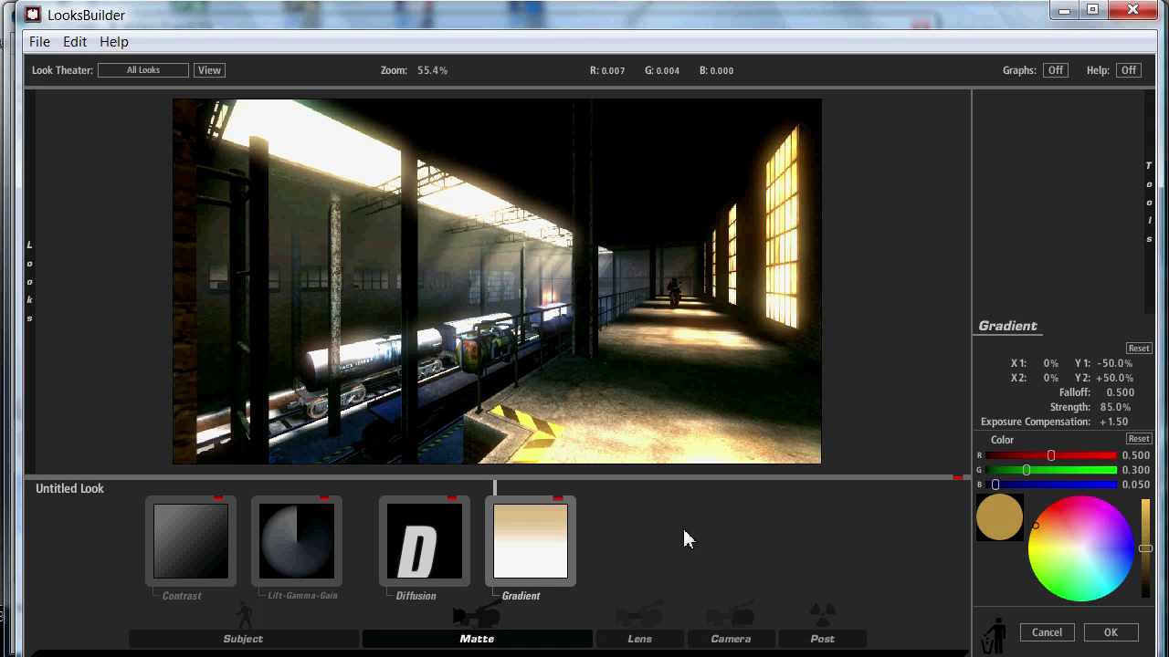
Set the Gradient colour to R 0.250, G 0.256, B 0.500 and deselect it.
click(1136, 454)
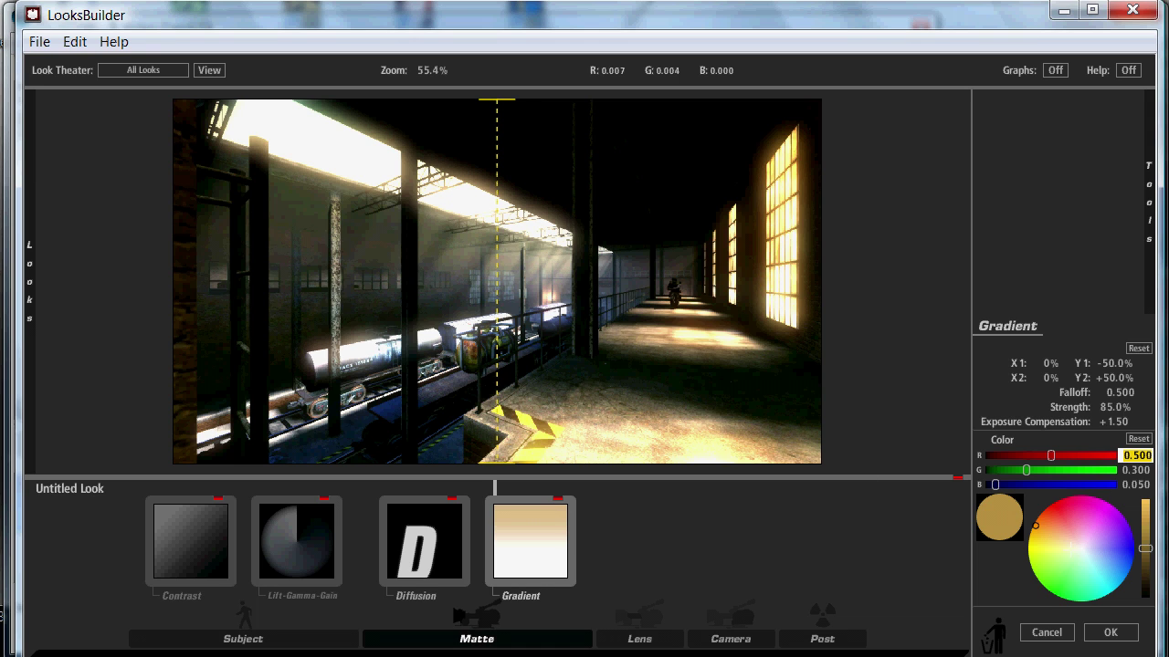
text(0.)
key(Tab)
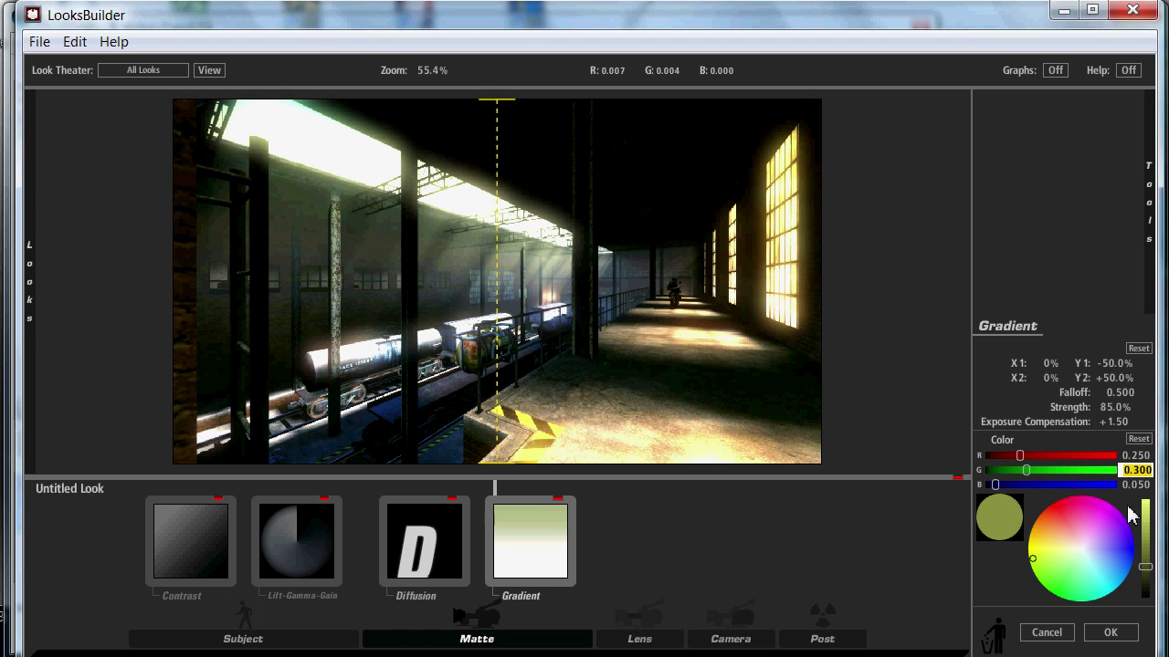
text(0.256)
click(1136, 486)
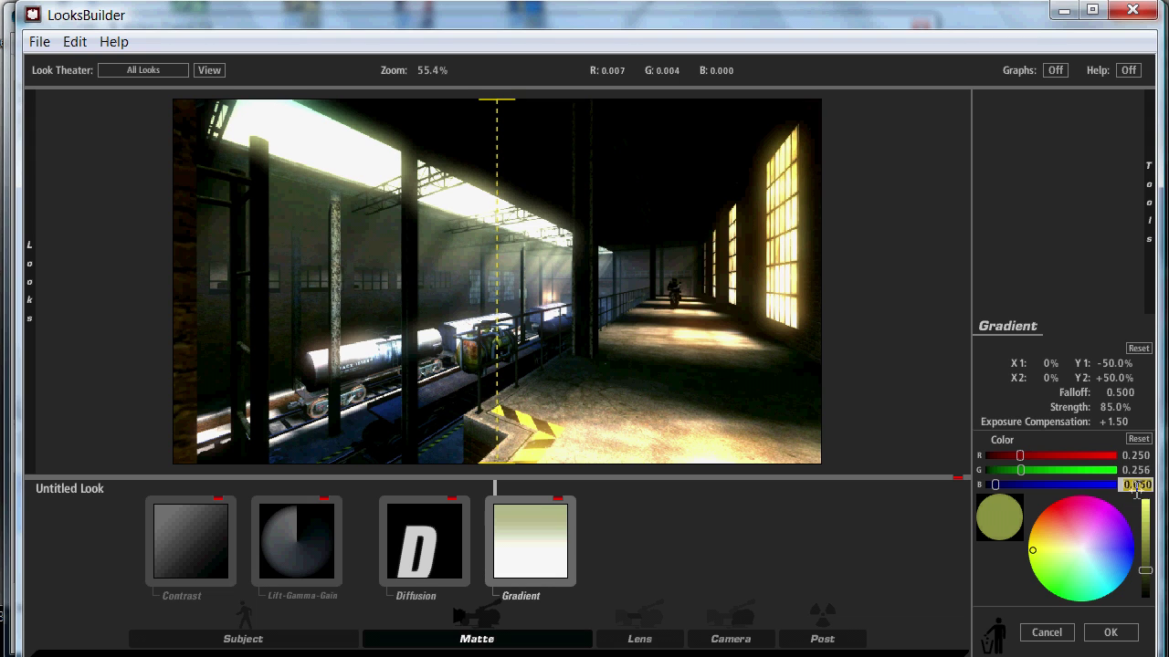
text(0.)
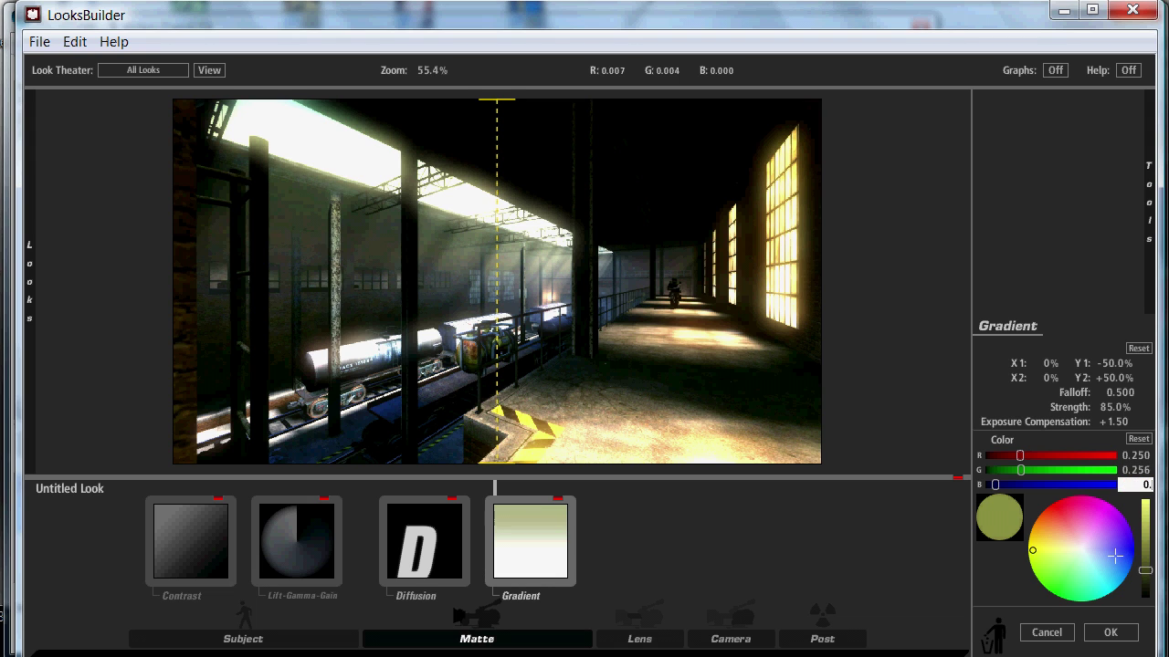
key(Return)
click(795, 496)
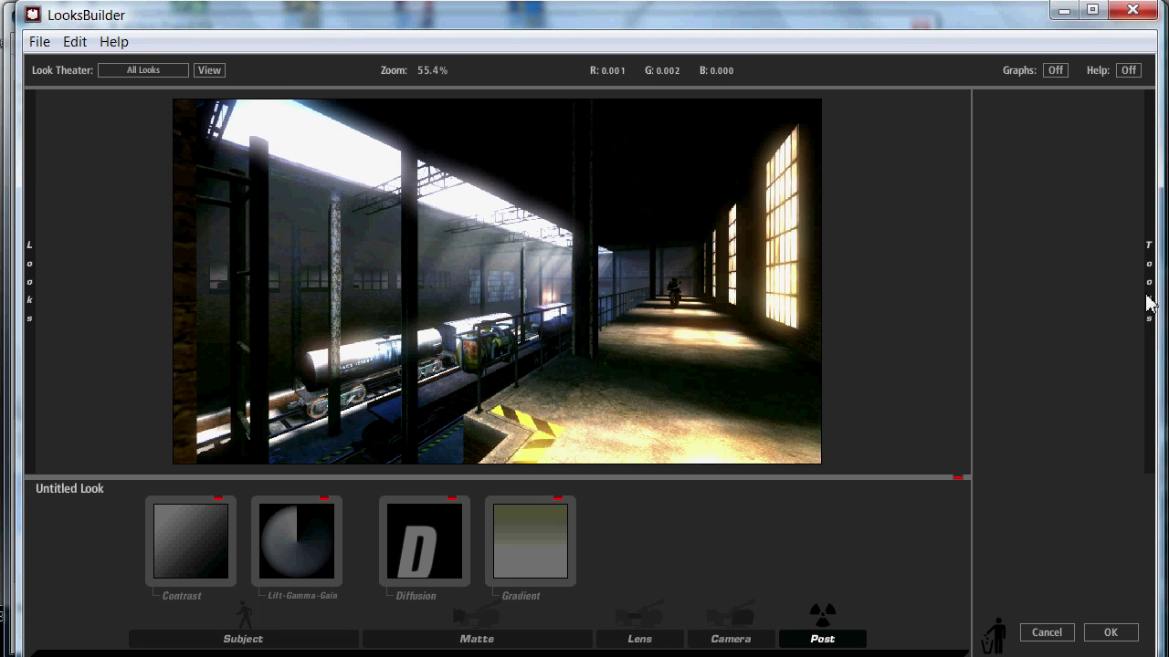
Append the Full Blue CTB preset from the Matte tools after the Gradient.
mouse_move(1149, 276)
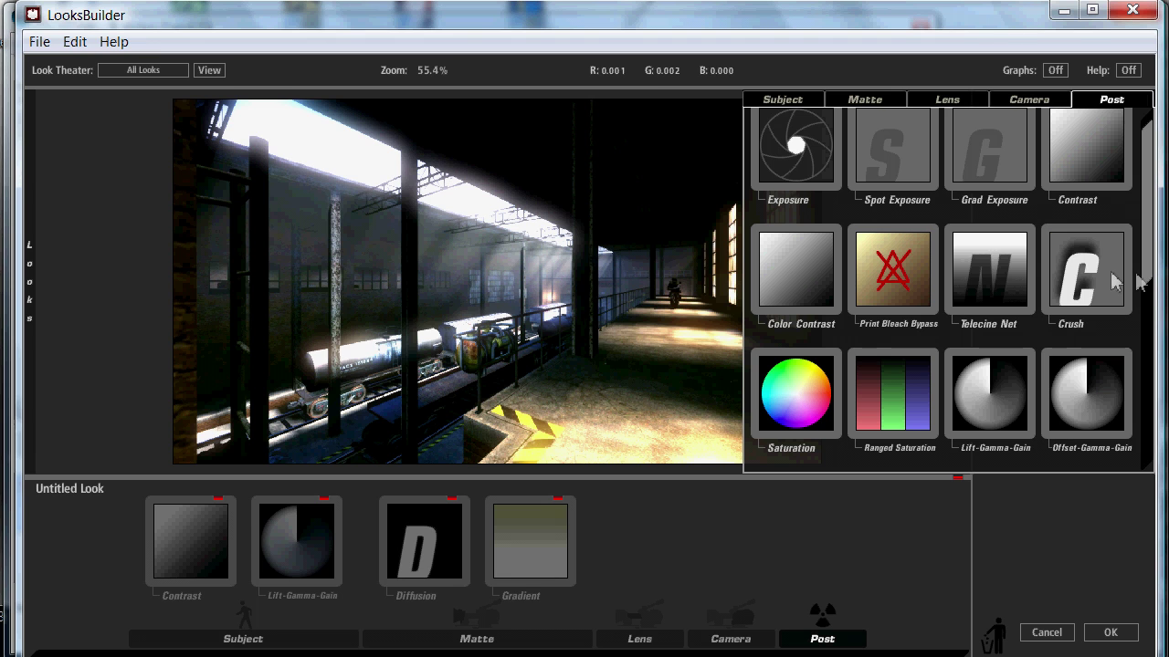
click(872, 102)
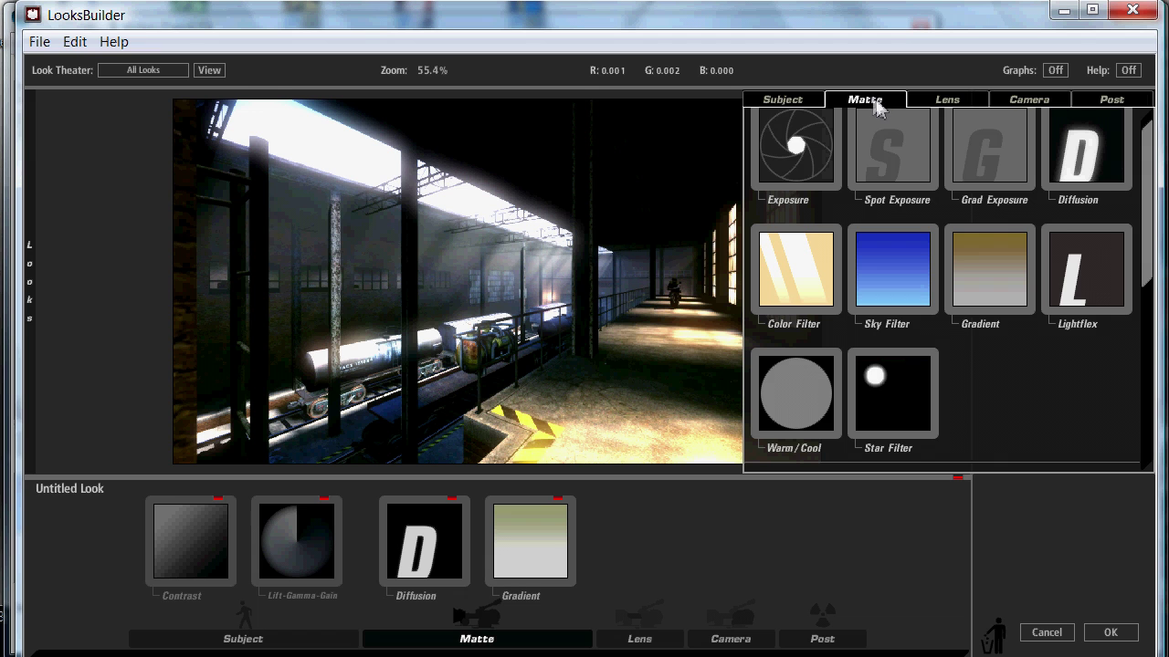
scroll(980, 353, down, 1)
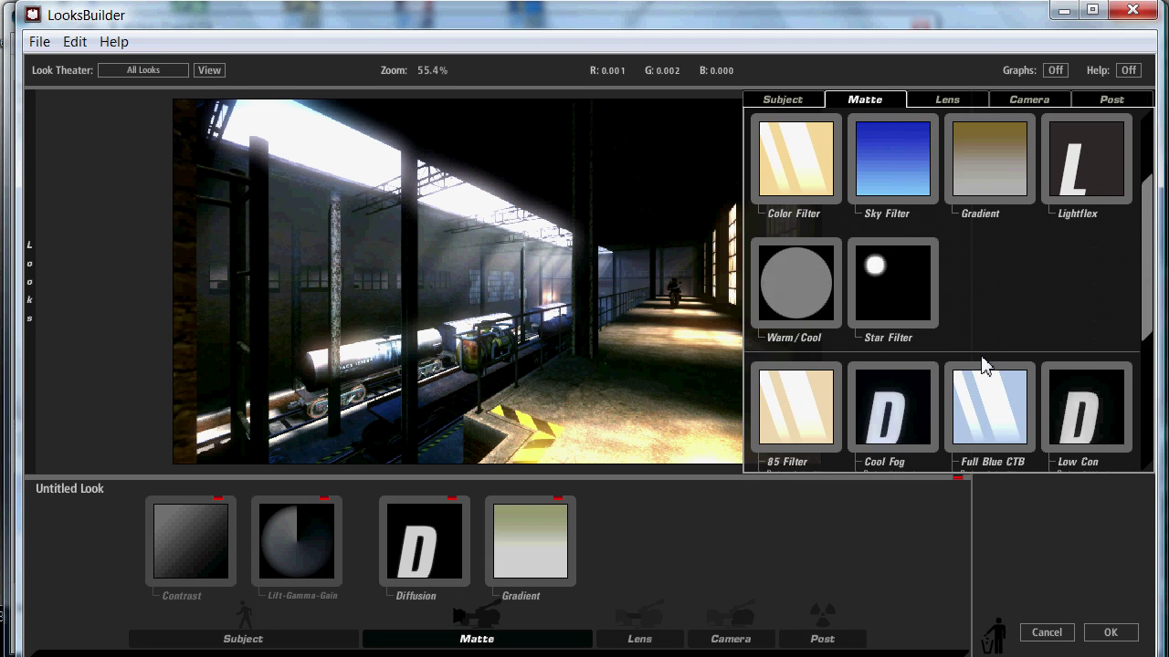
scroll(983, 364, down, 2)
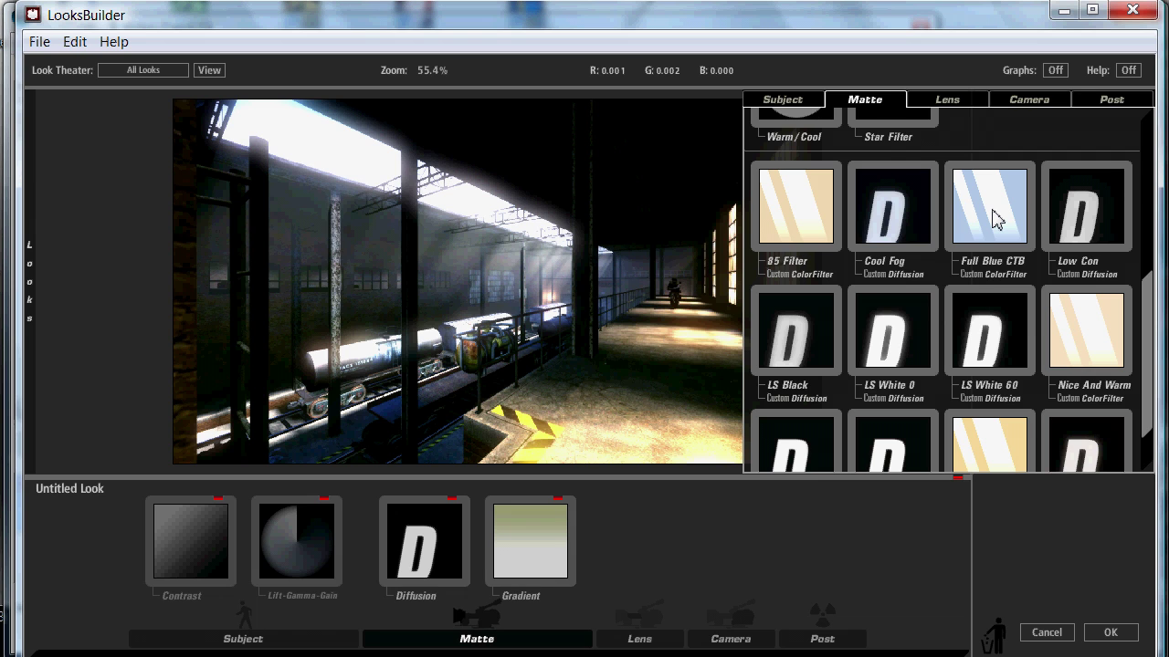
double_click(995, 219)
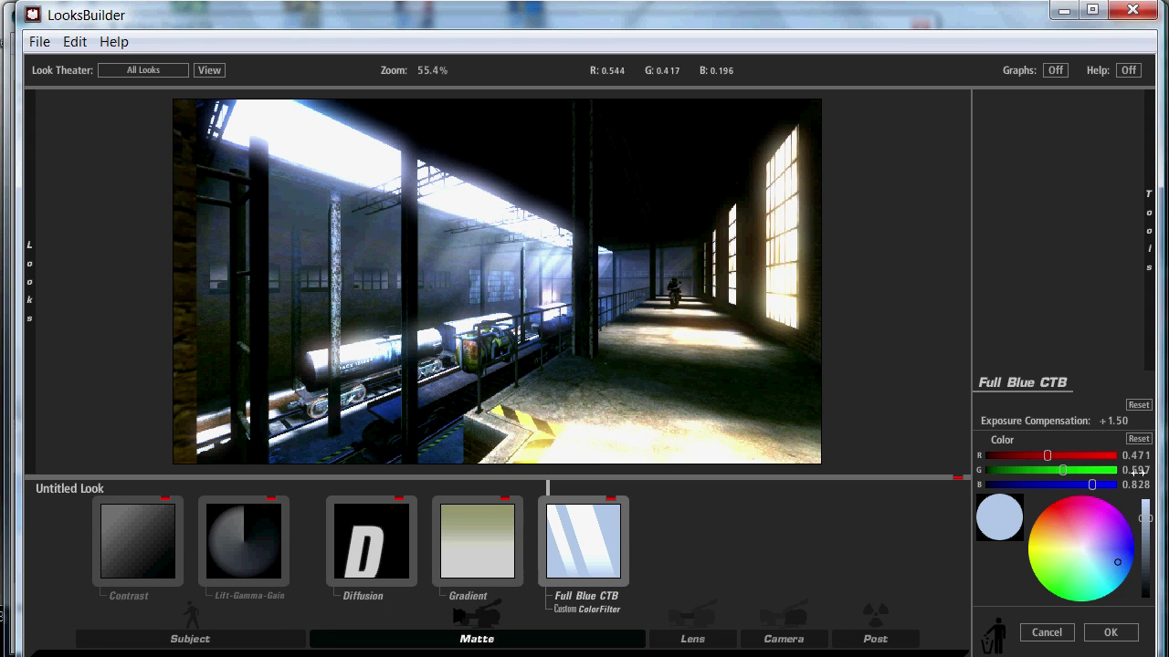
Retint the Full Blue CTB colour filter to pale lavender (R 0.661, G 0.645, B 0.828).
click(882, 555)
click(607, 539)
click(1079, 548)
mouse_move(1102, 556)
mouse_down()
mouse_move(1114, 556)
mouse_move(1064, 545)
mouse_move(1047, 551)
mouse_move(1055, 584)
mouse_move(1070, 560)
mouse_move(1057, 571)
mouse_up()
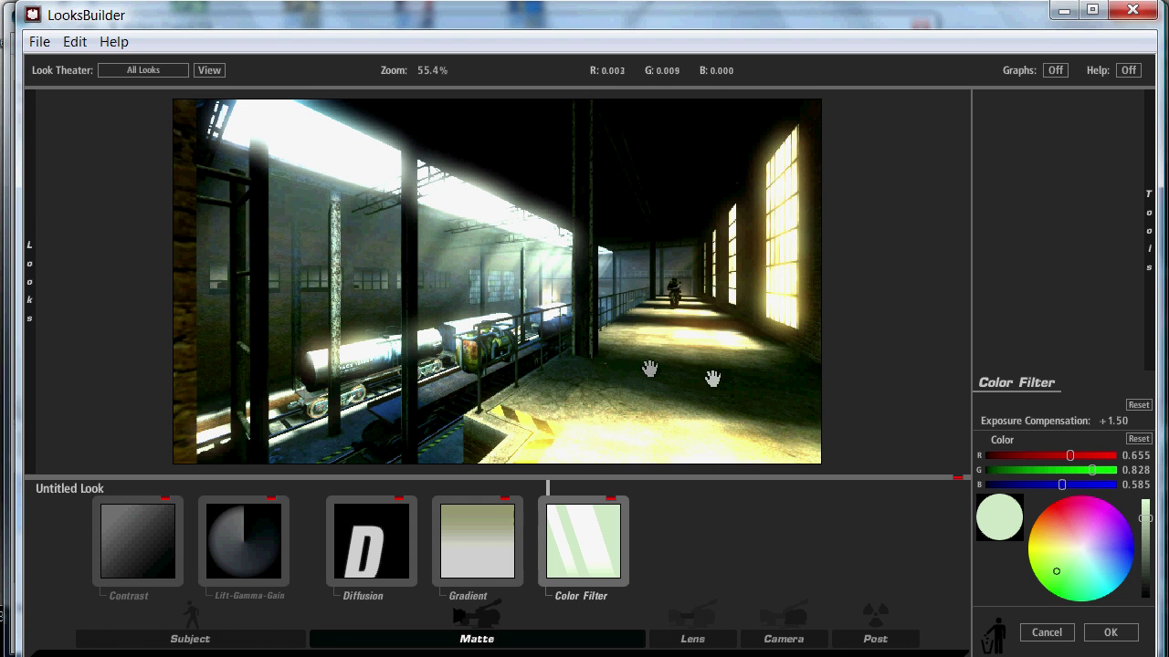
click(1045, 536)
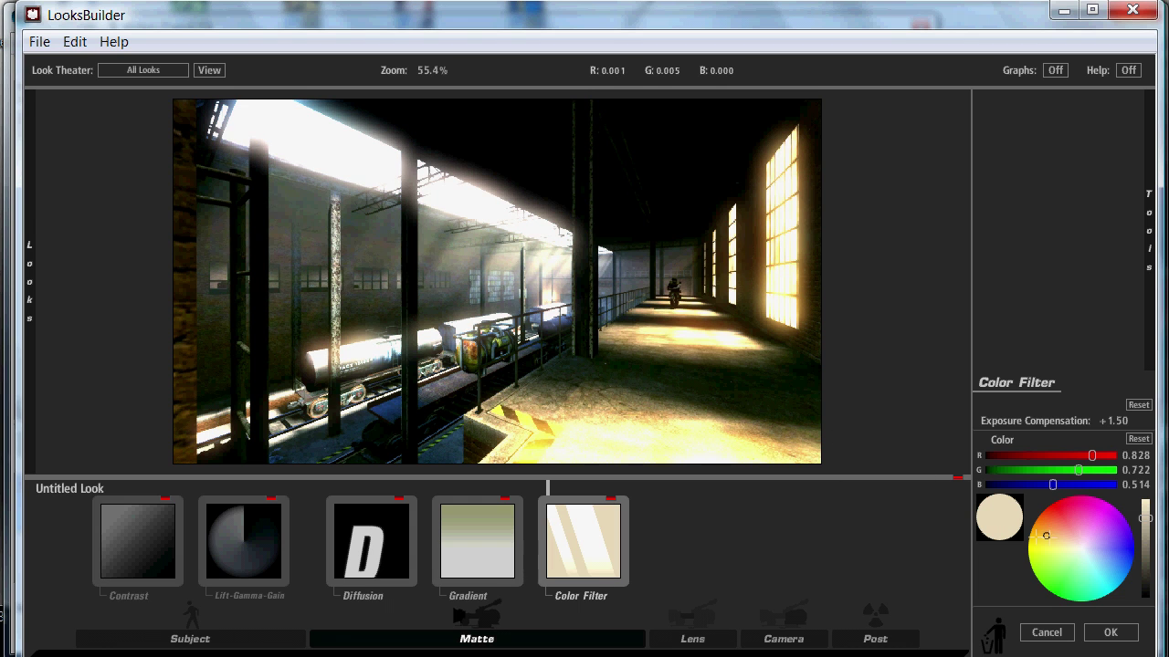
click(1111, 548)
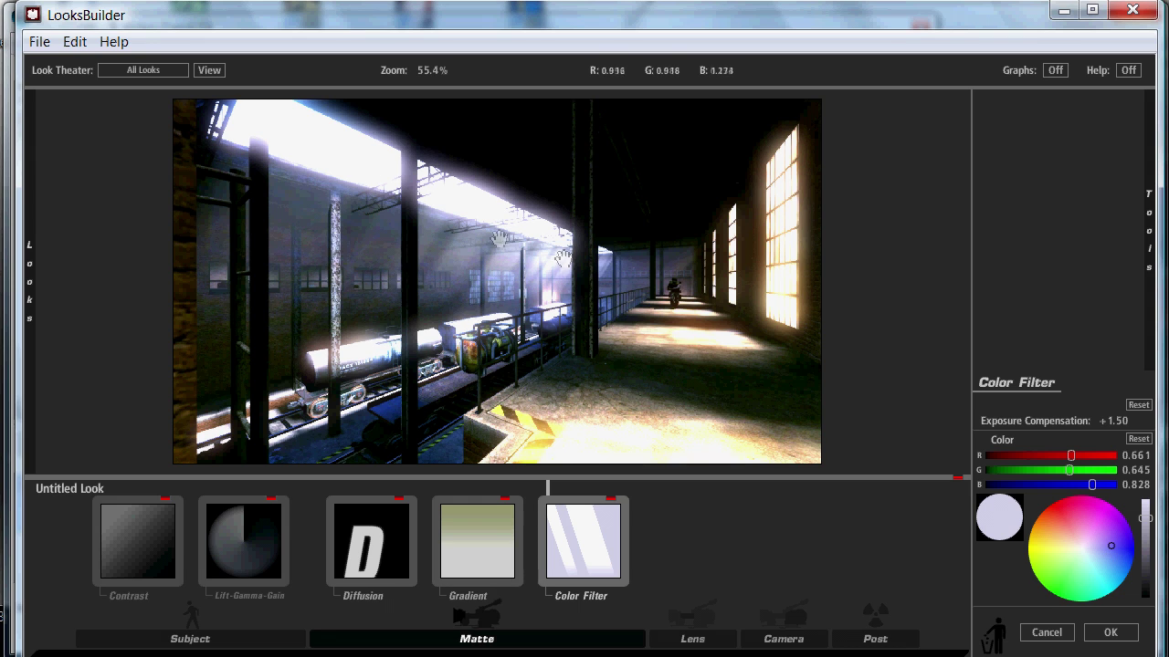
click(799, 513)
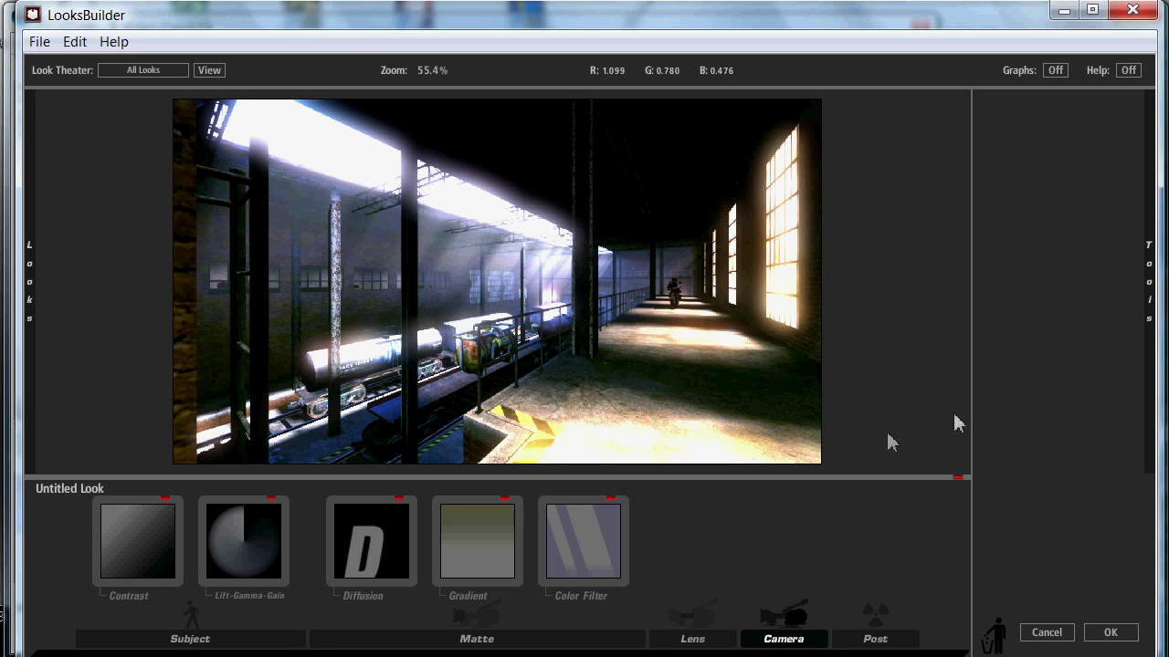
Add a Vignette from the Lens tools to the look, after the Color Filter.
mouse_move(1149, 295)
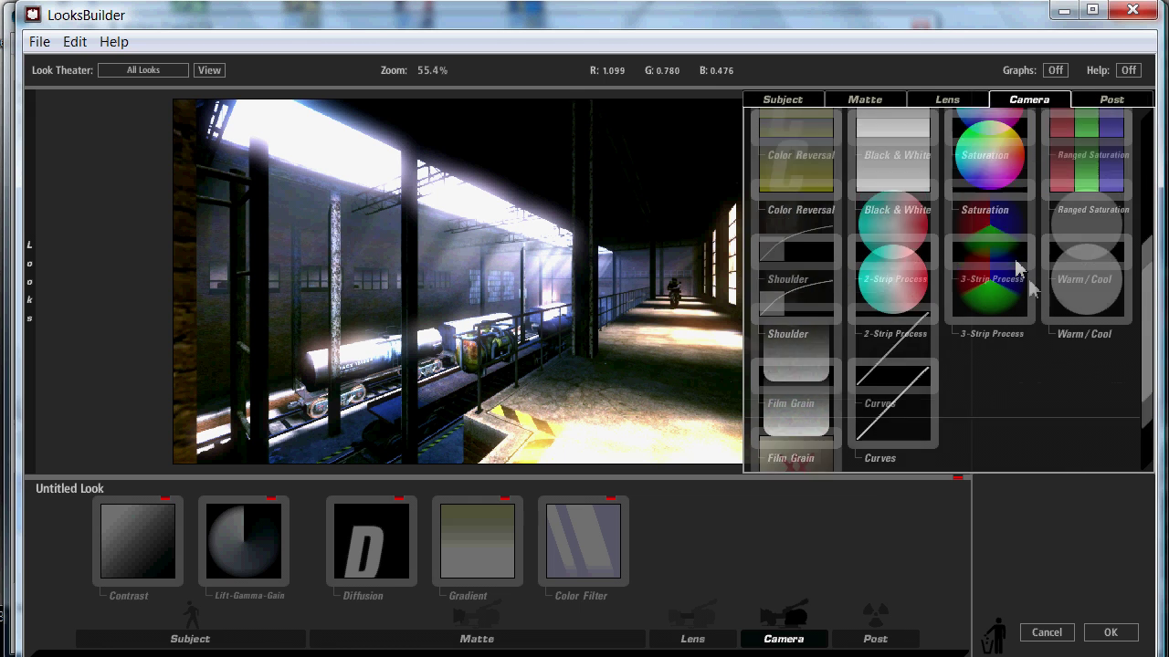
click(949, 100)
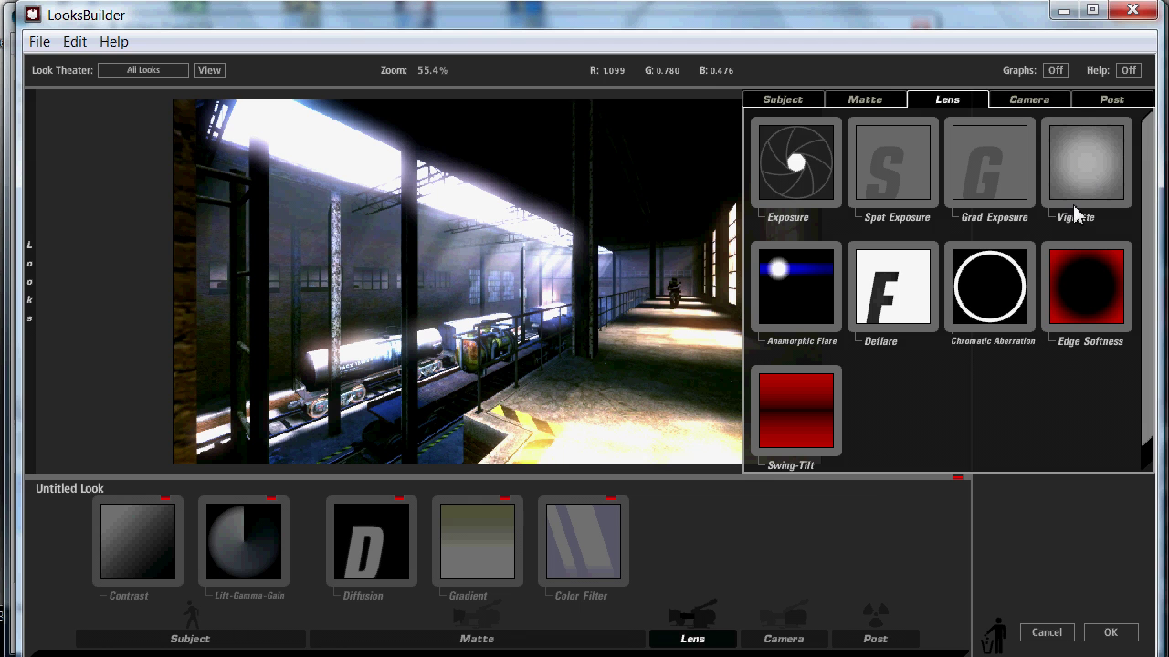
drag(1076, 208, 1083, 189)
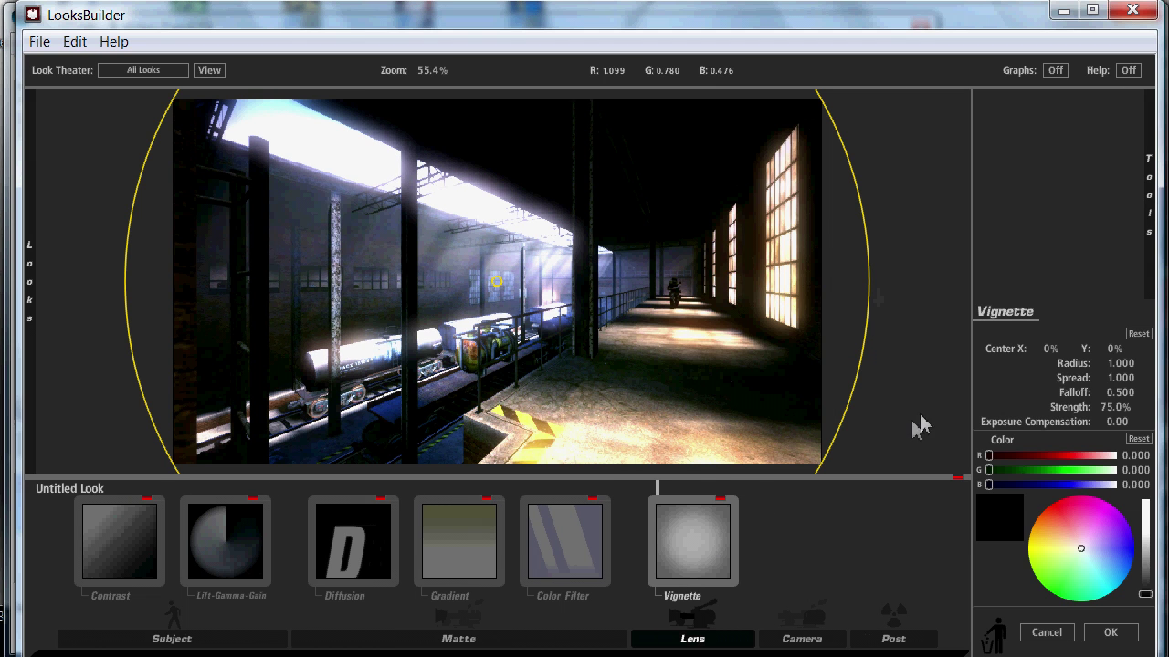
Set the Vignette to Radius 1.255, Falloff 0, Strength 100% and Exposure Compensation -1.00.
click(1116, 379)
click(1121, 364)
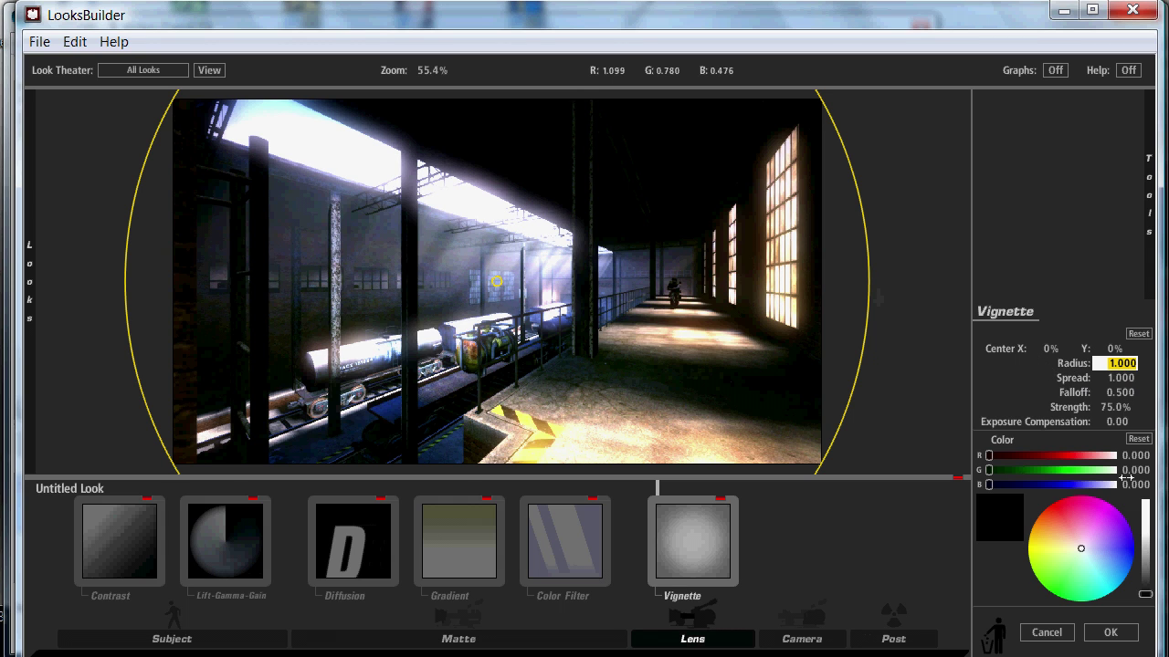
key(BackSpace)
key(Return)
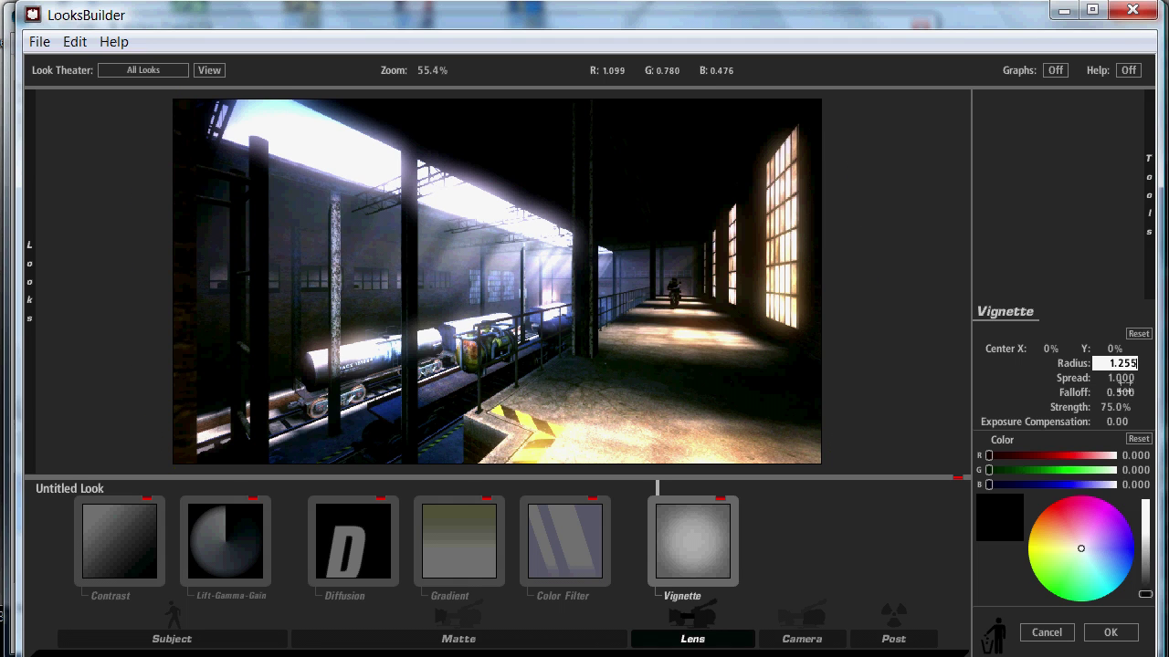
click(1123, 391)
text(0)
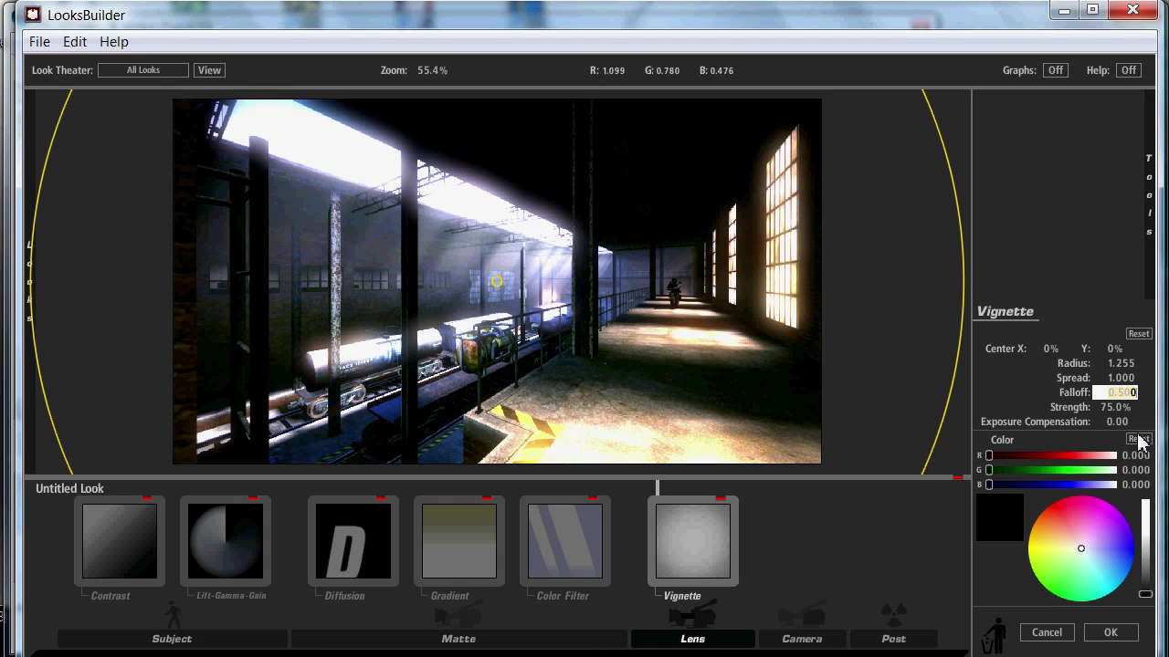
key(Tab)
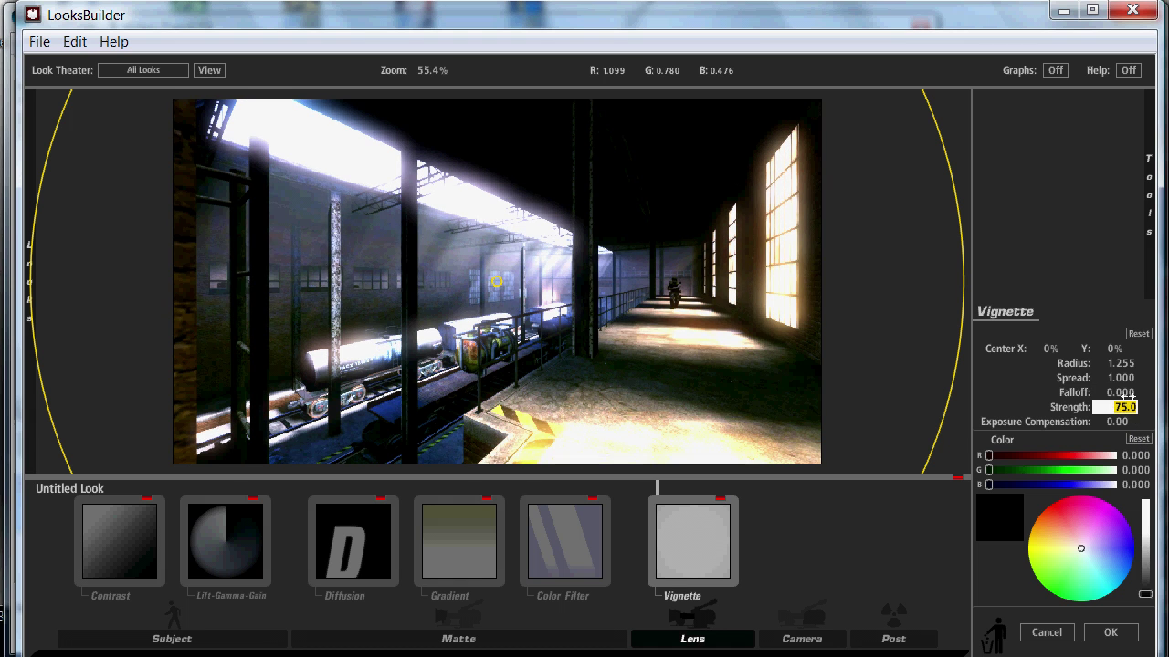
text(00)
click(1117, 423)
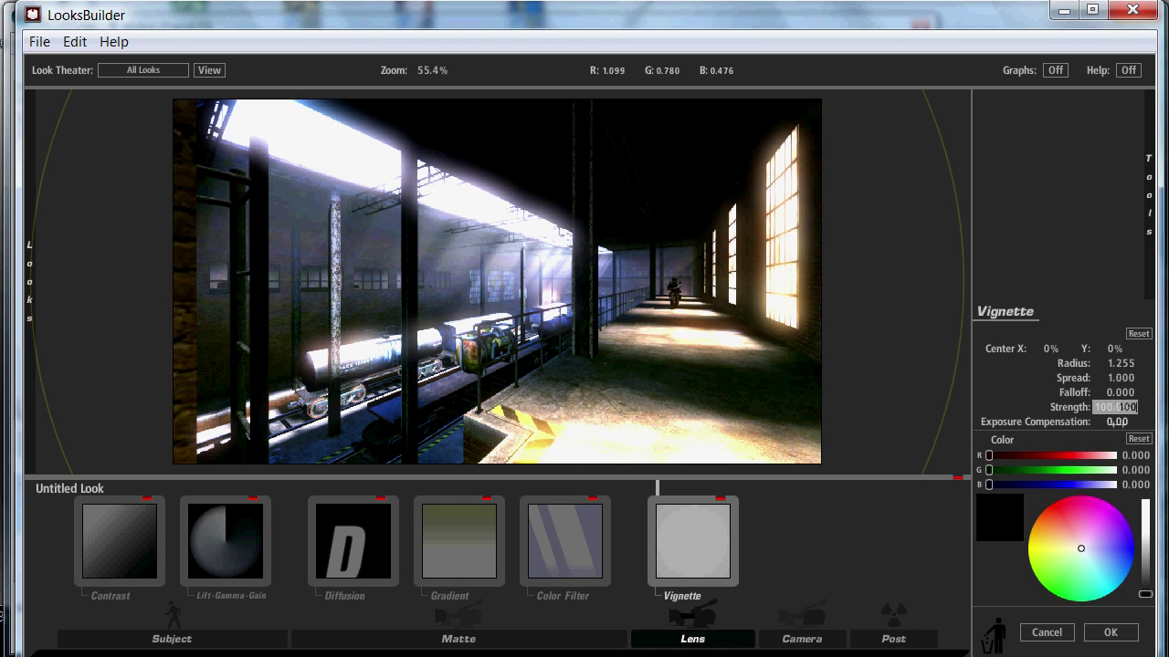
text(-)
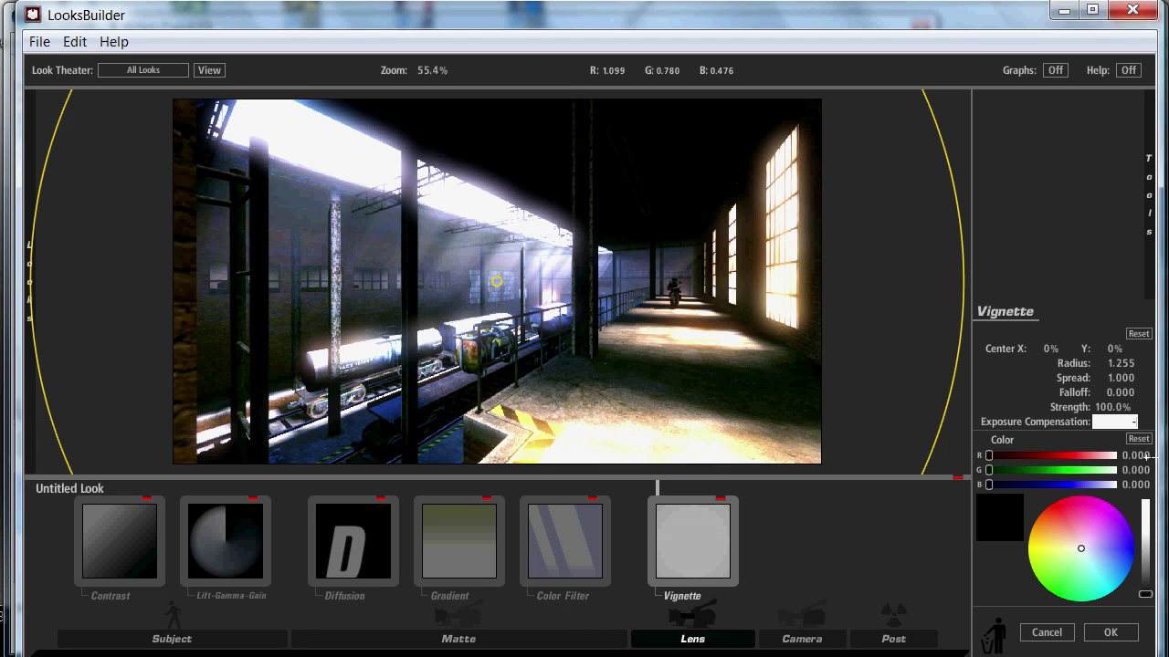
text(1.)
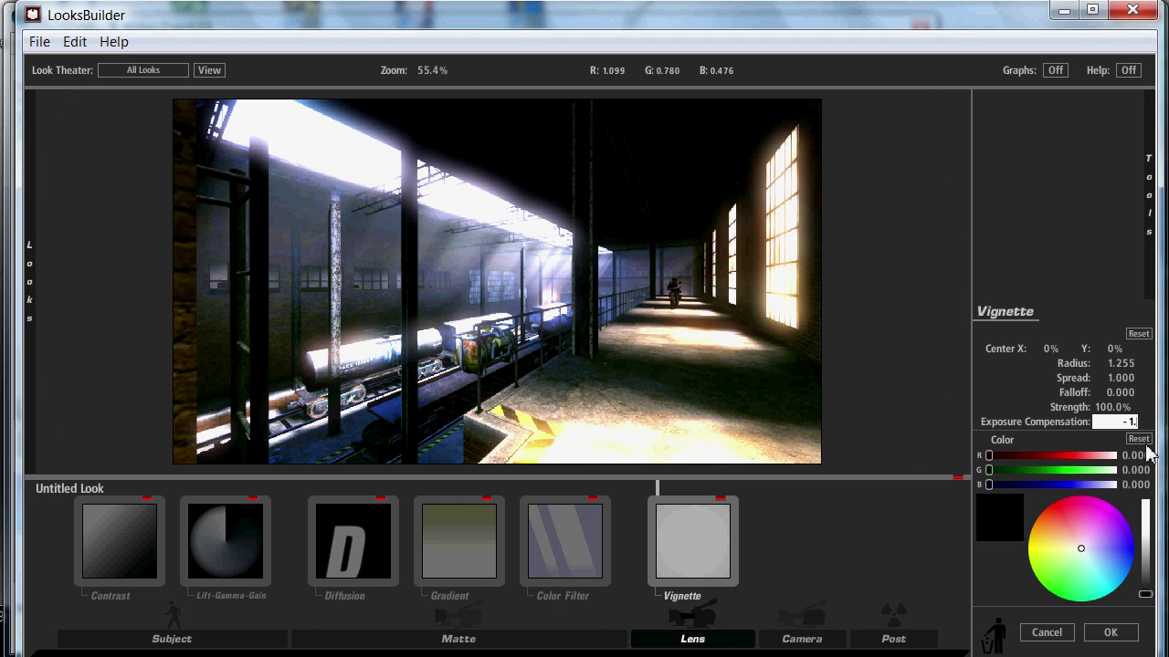
text(00)
key(Return)
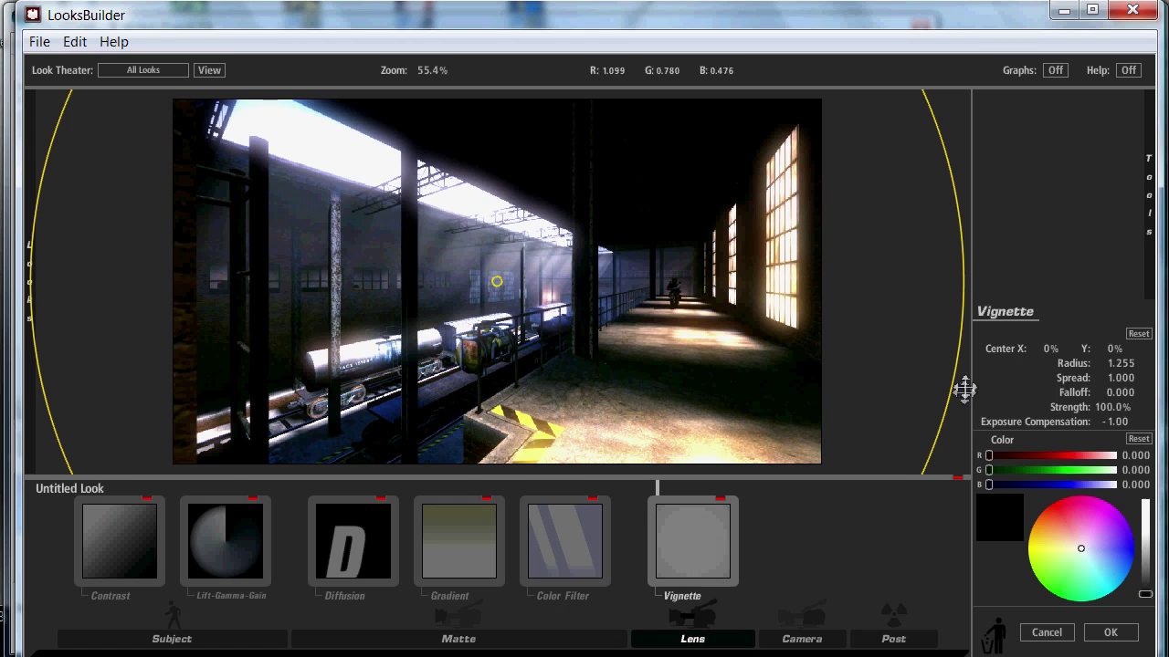
click(891, 530)
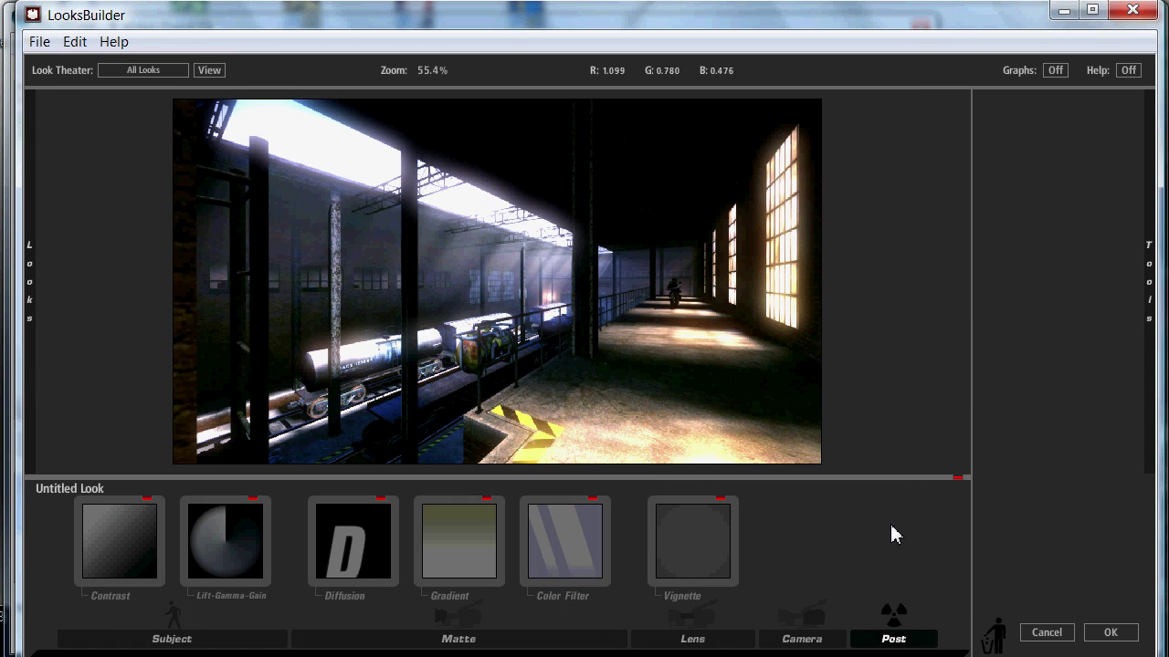
Add Full Neg Bleach from the Camera tools to the end of the look.
mouse_move(1148, 315)
mouse_move(1151, 190)
click(1038, 102)
scroll(973, 306, down, 1)
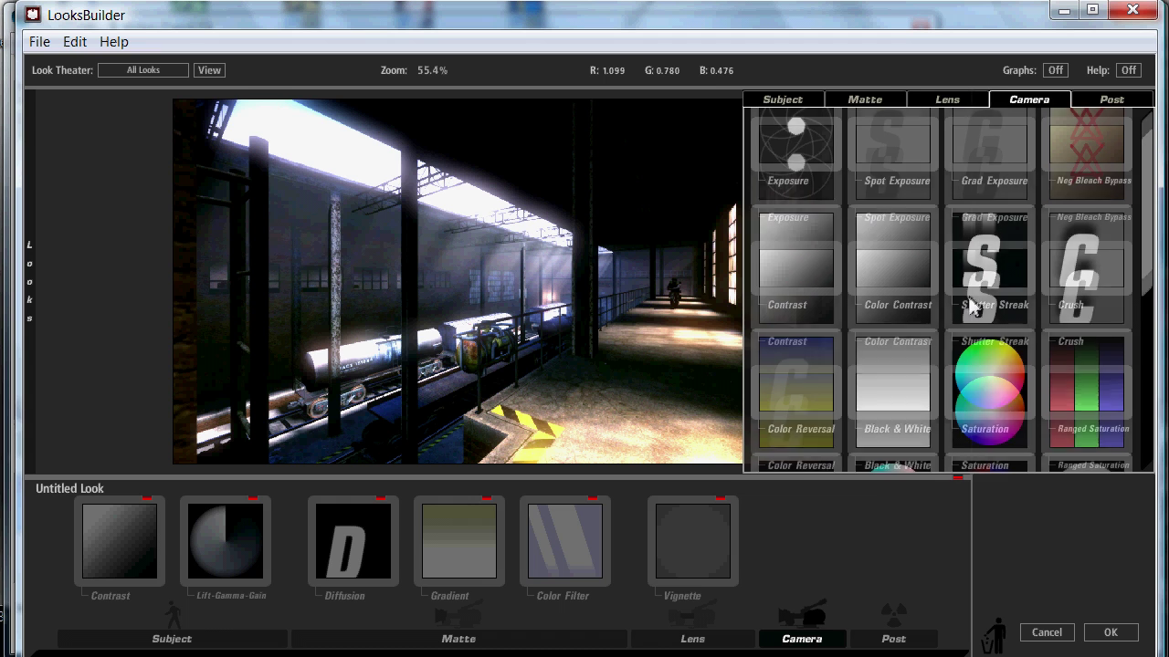
scroll(972, 305, up, 1)
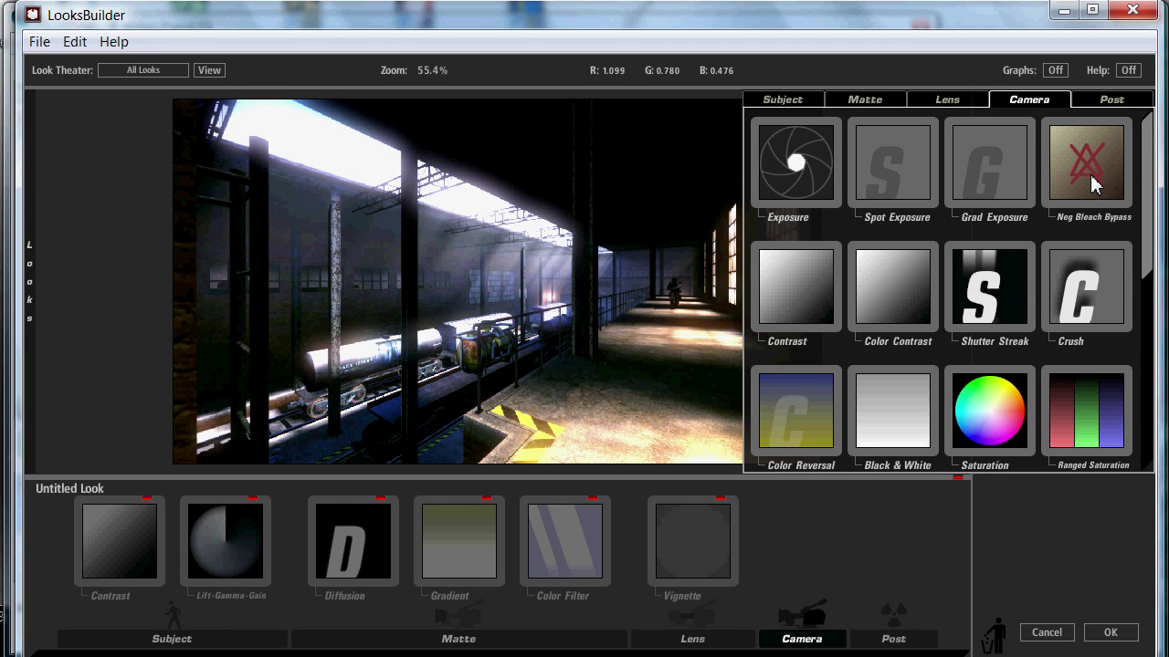
scroll(1064, 182, down, 3)
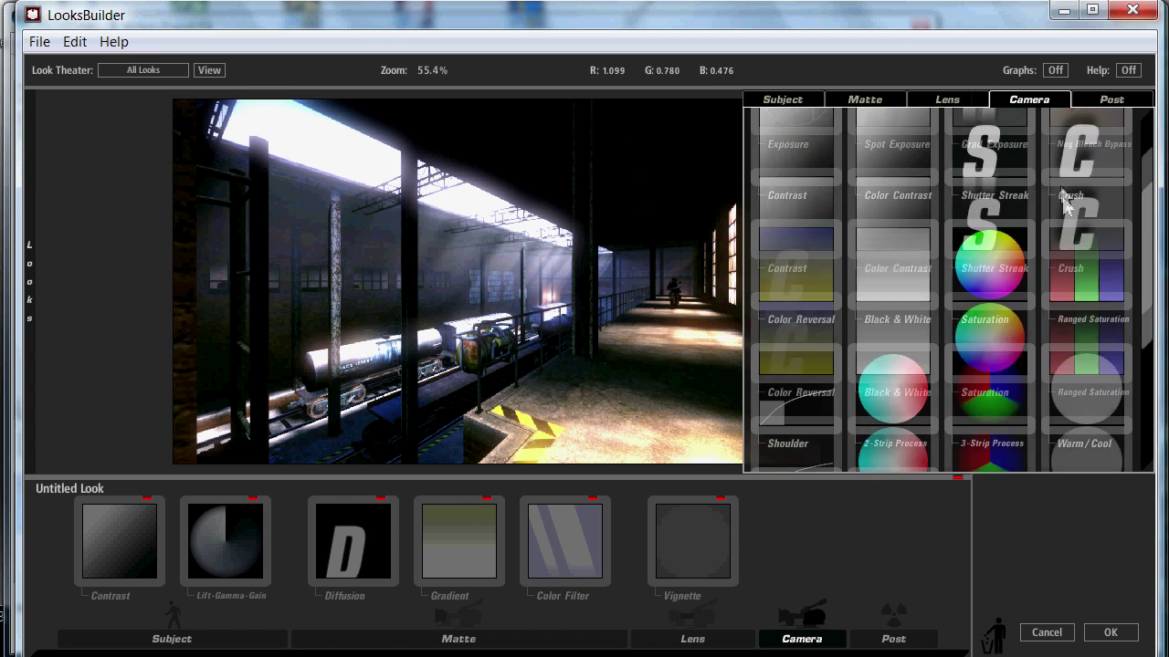
scroll(1061, 235, down, 1)
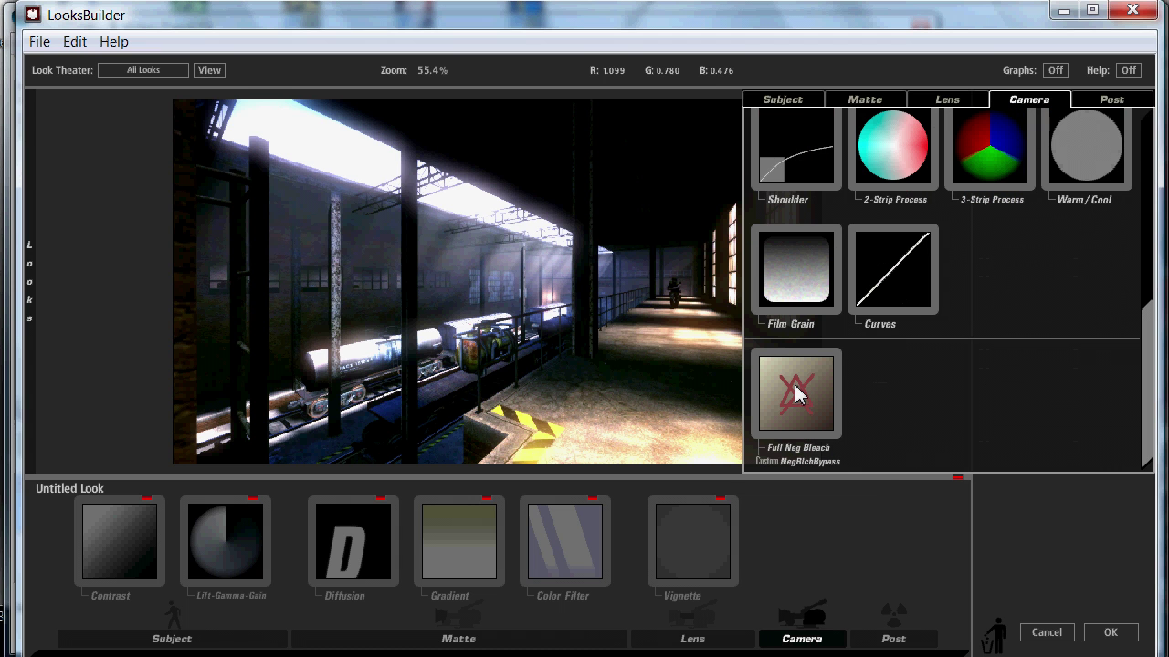
drag(795, 393, 803, 543)
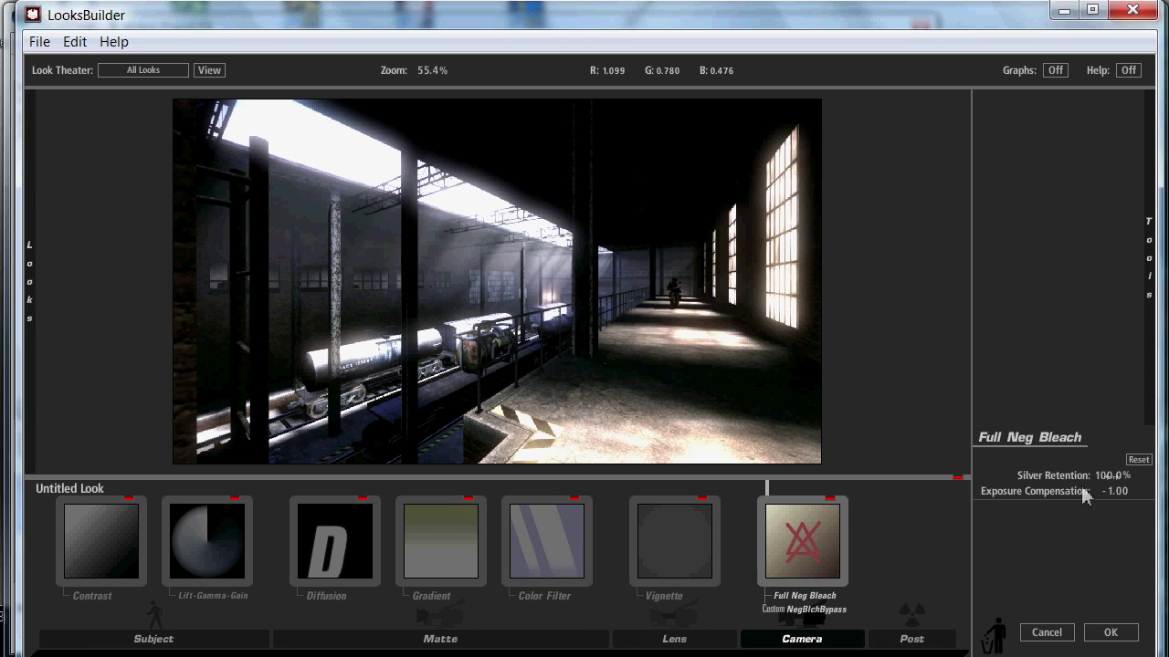
Toggle Full Neg Bleach off and on to compare, leaving it enabled.
click(830, 500)
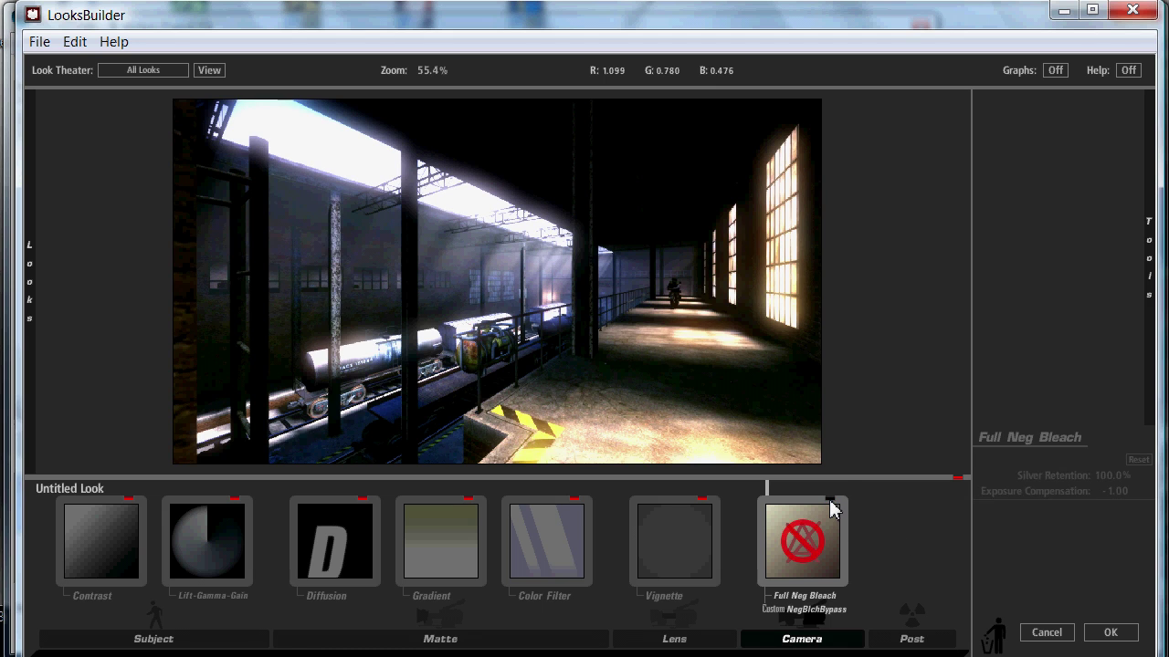
click(830, 501)
click(830, 500)
click(830, 500)
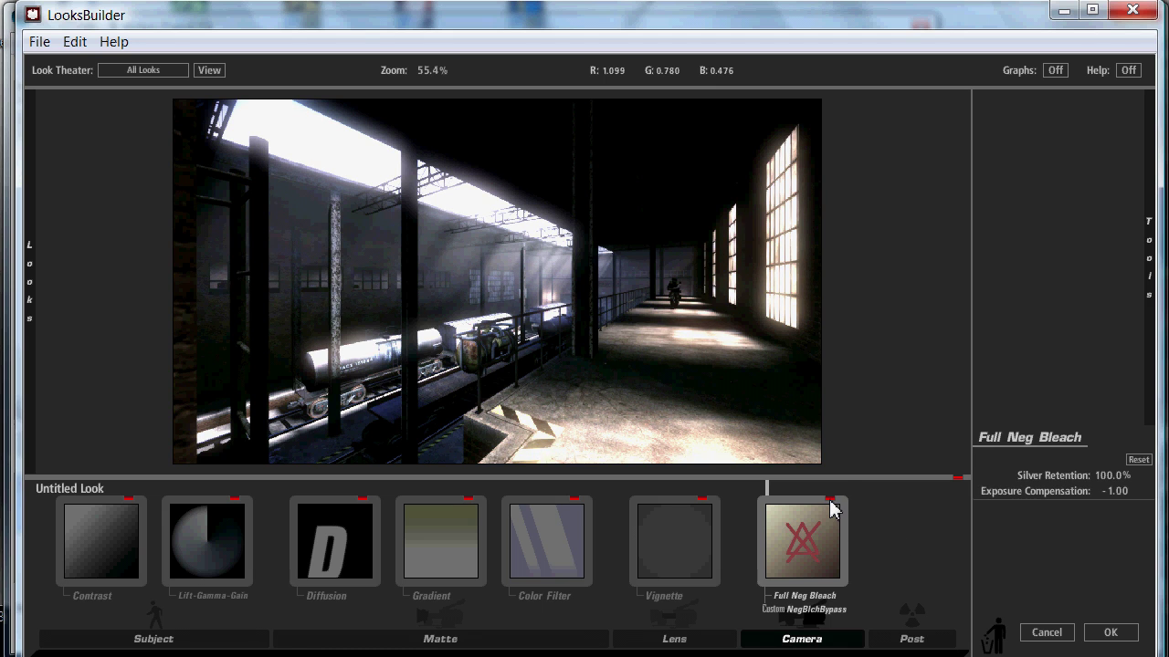
click(830, 501)
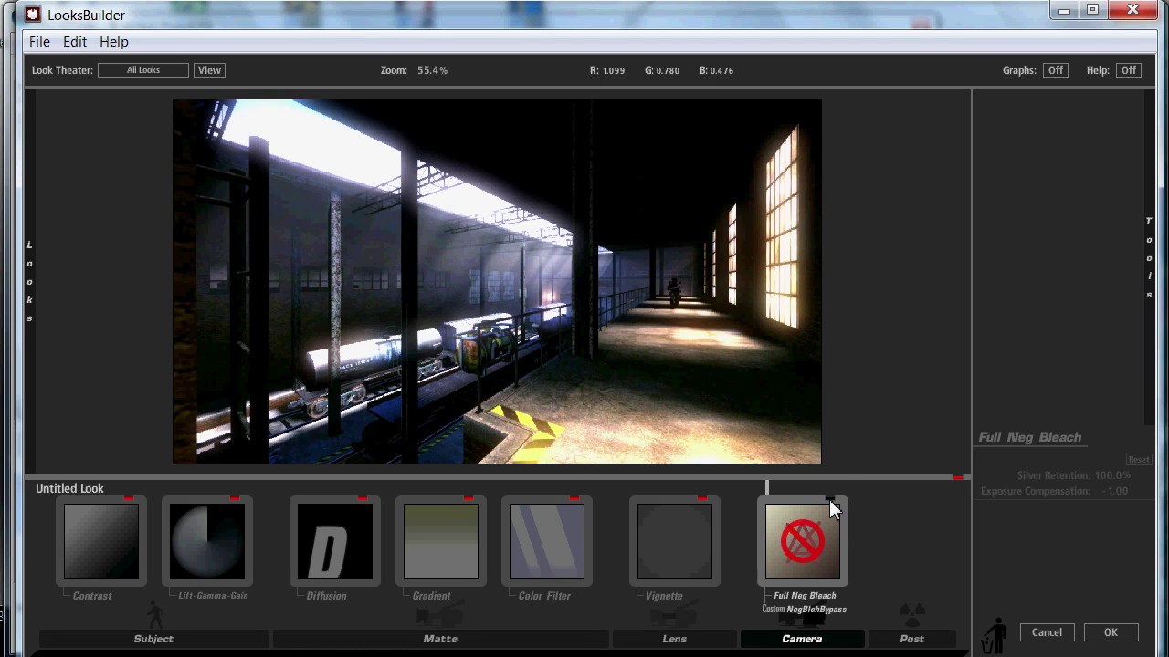
click(830, 500)
click(830, 500)
click(830, 500)
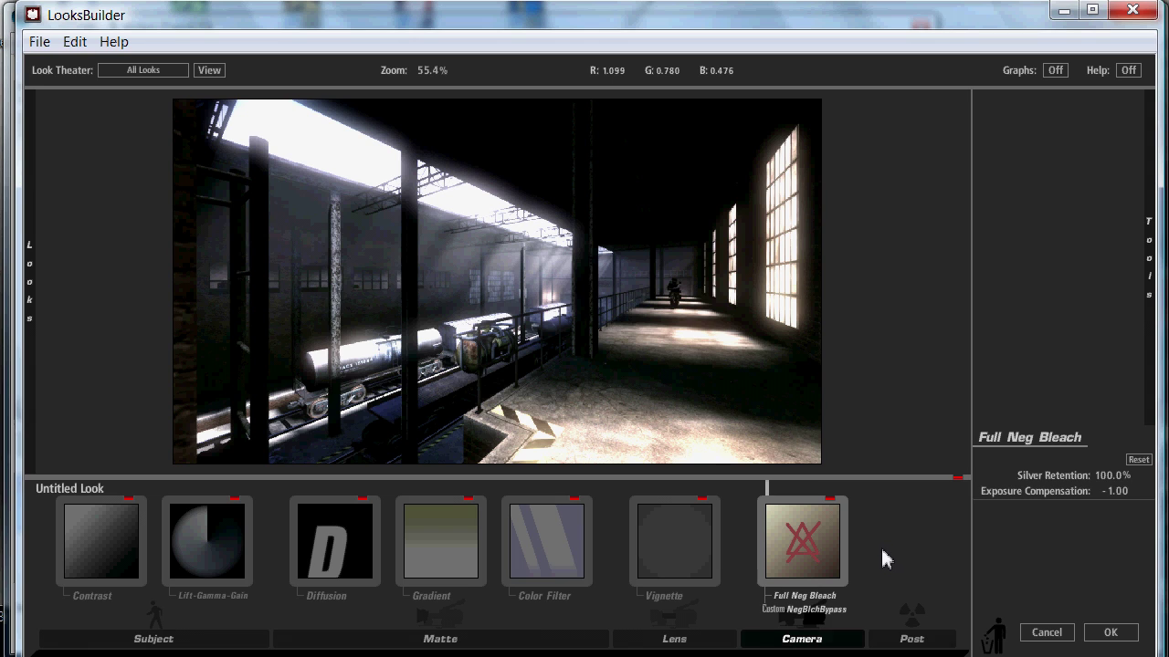
click(882, 559)
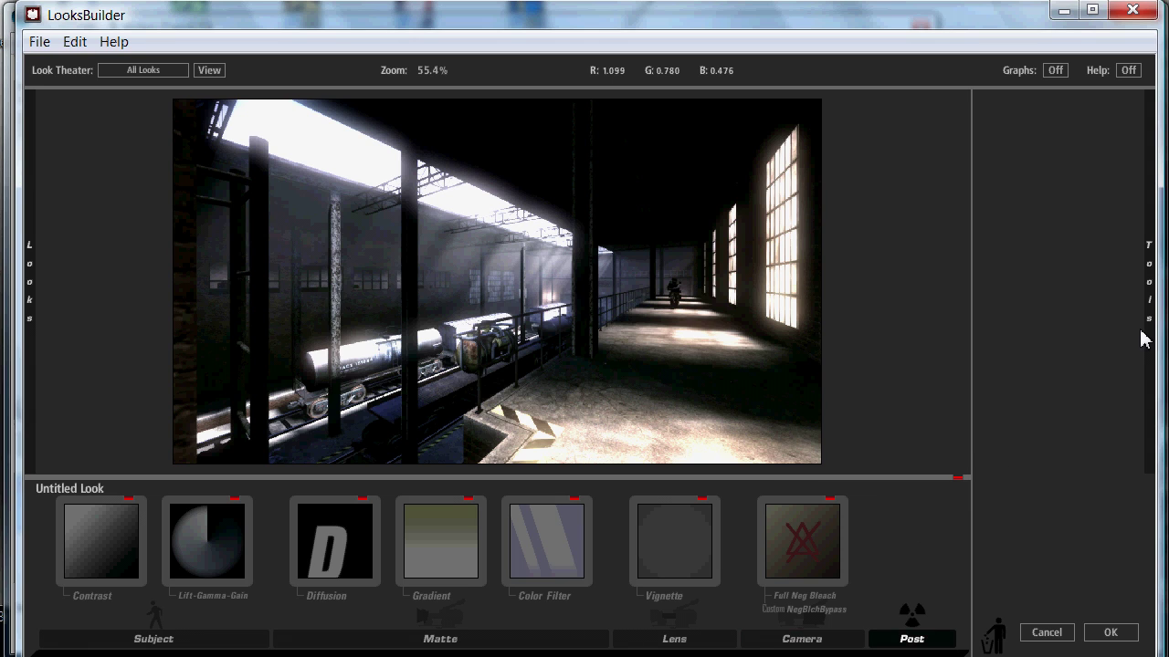
Append Curves with Contrast 0.330 to the look and accept it with OK.
mouse_move(1147, 288)
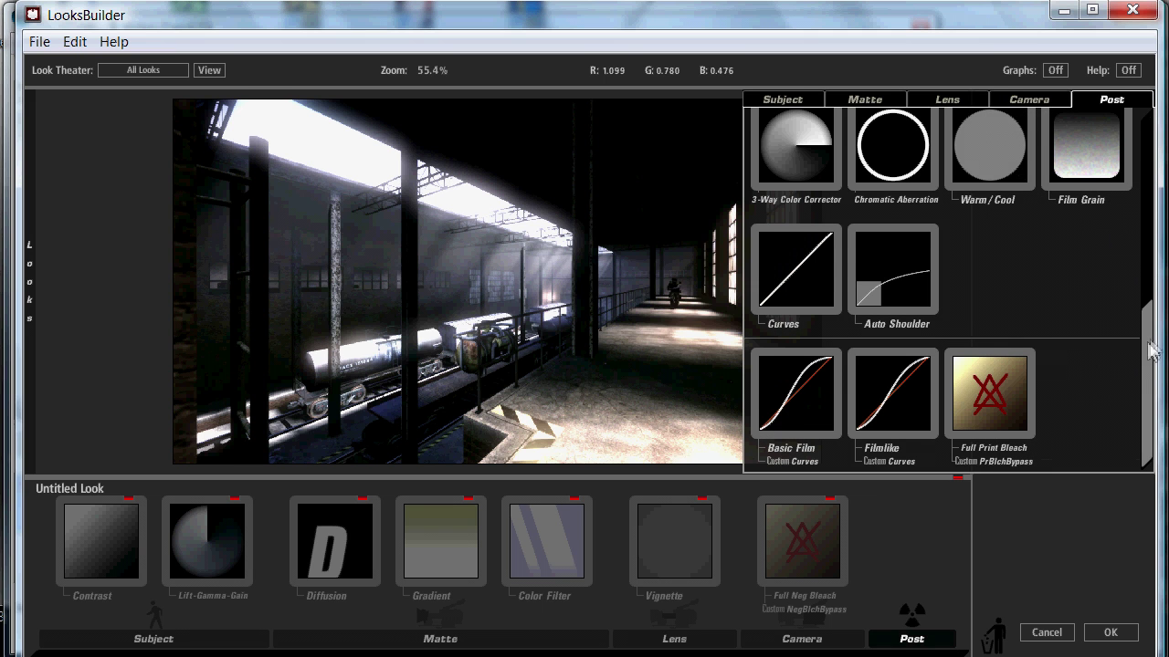
drag(1148, 353, 1148, 292)
drag(836, 402, 835, 500)
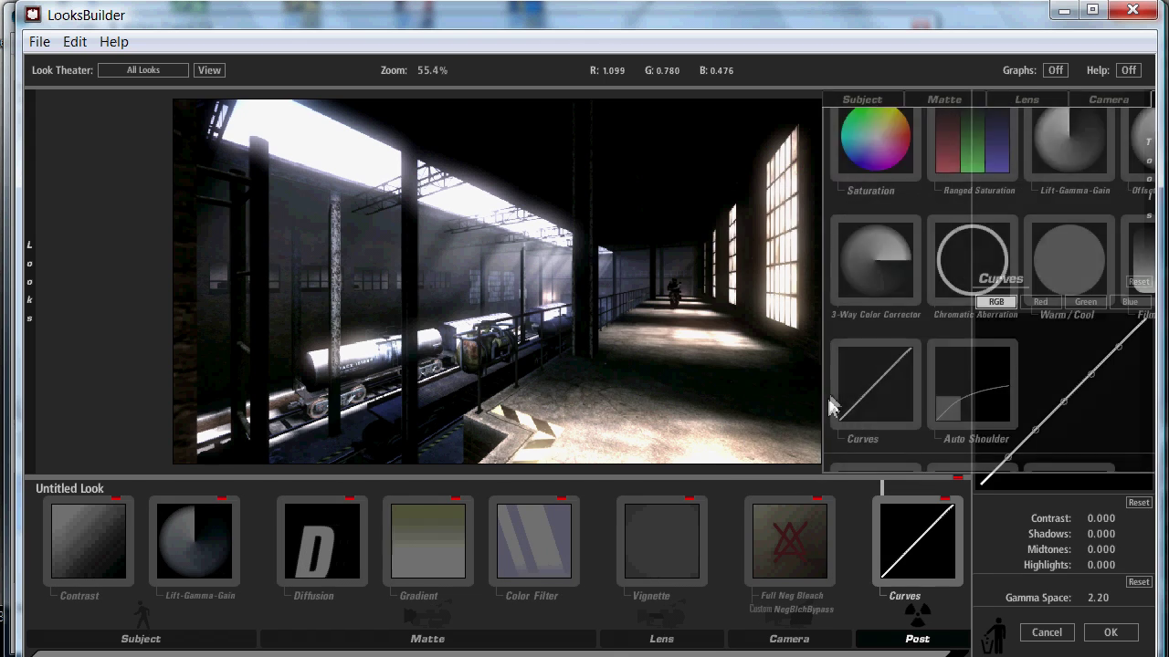
click(1096, 518)
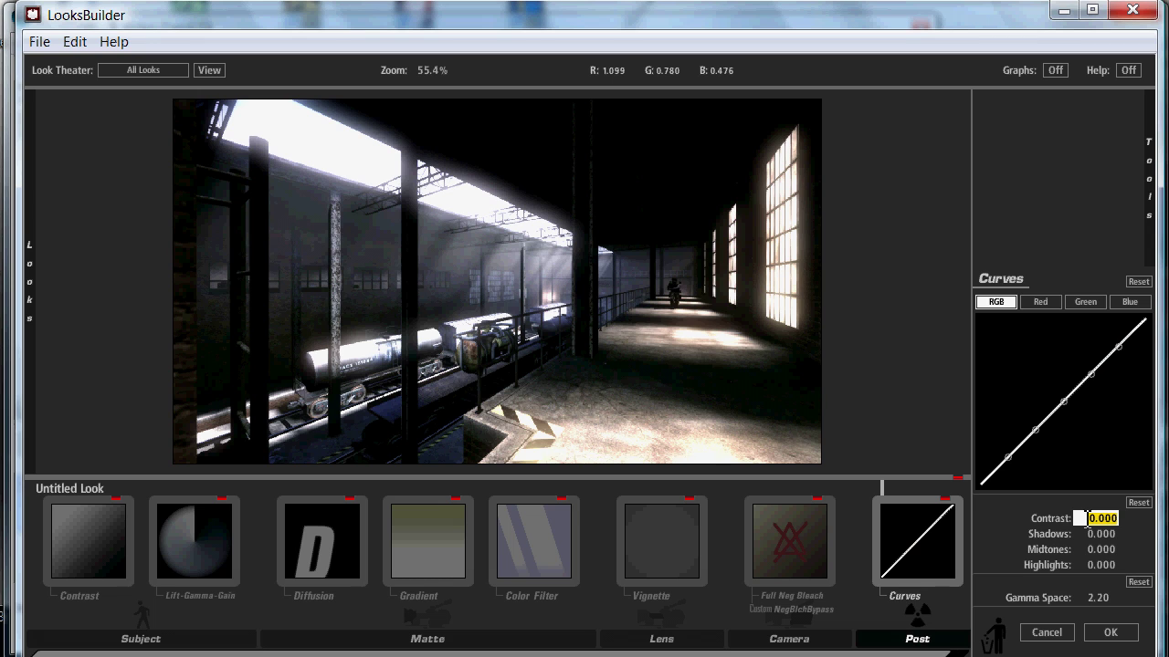
text(0.33)
key(Return)
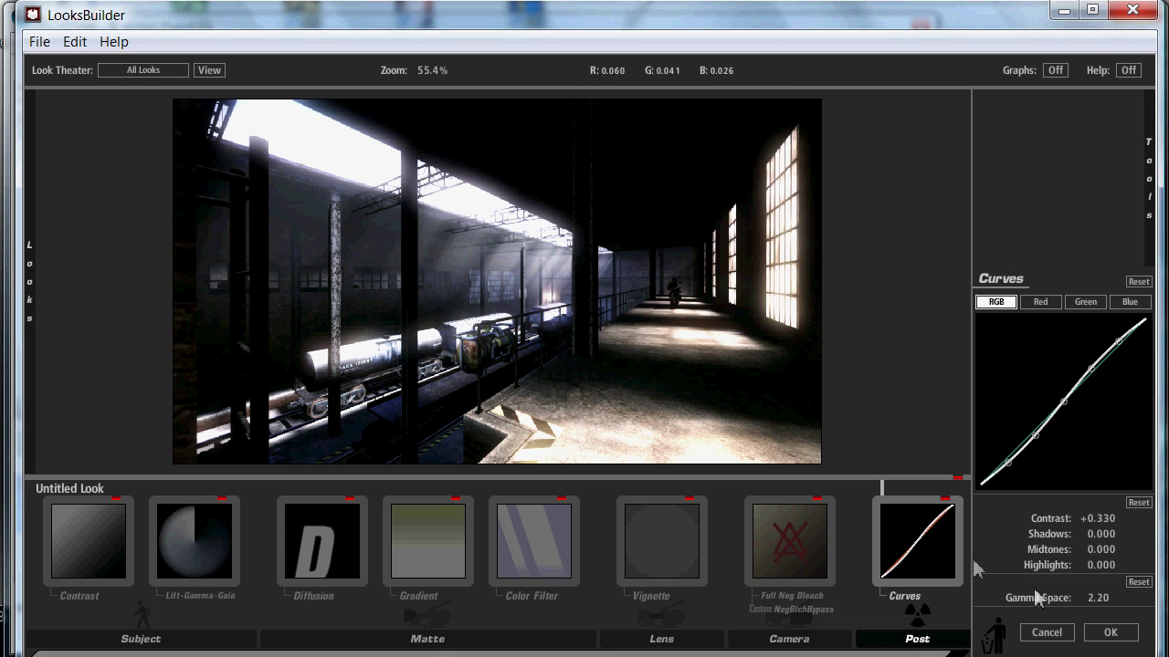
click(1110, 632)
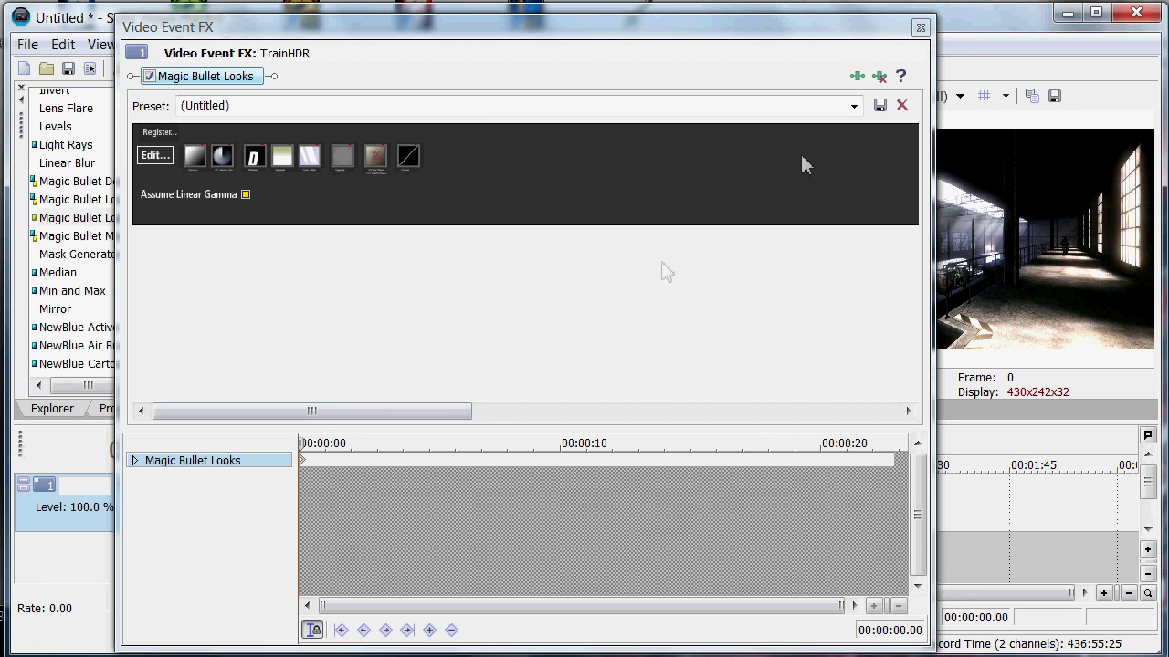